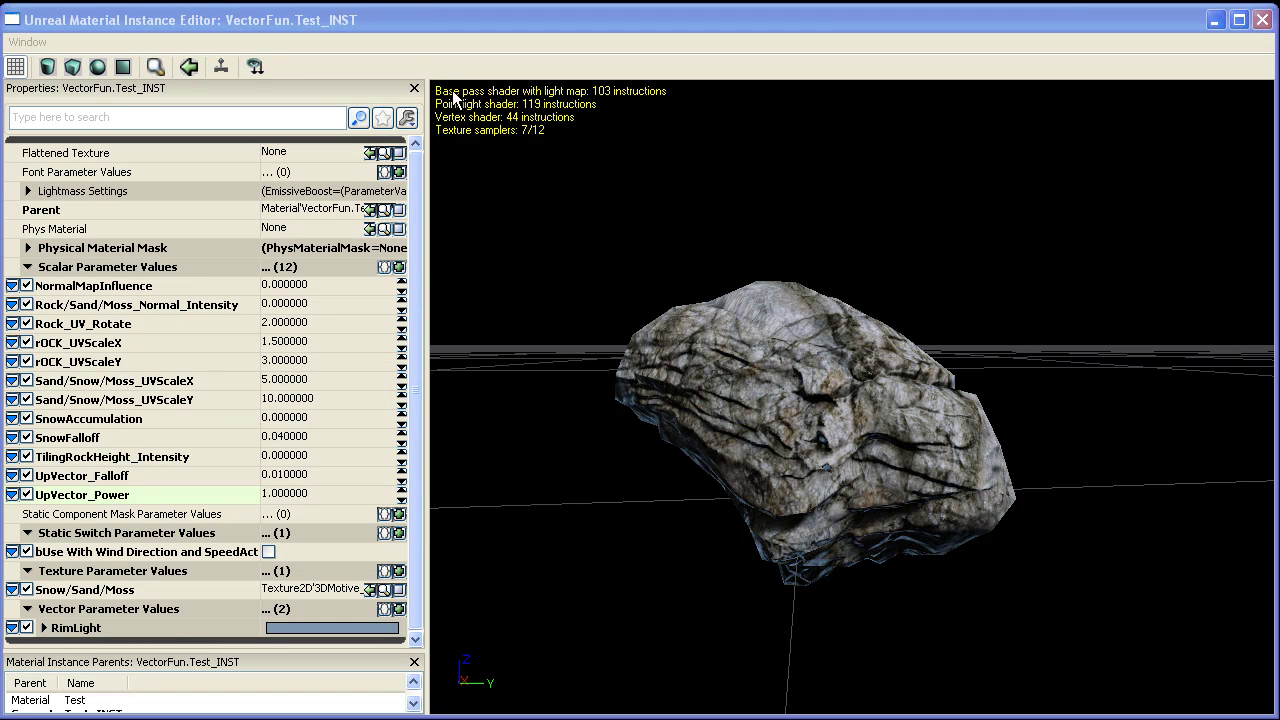
# Examine the bare rock's surface in the preview from several angles
pyautogui.moveTo(903, 289); pyautogui.dragTo(930, 291)
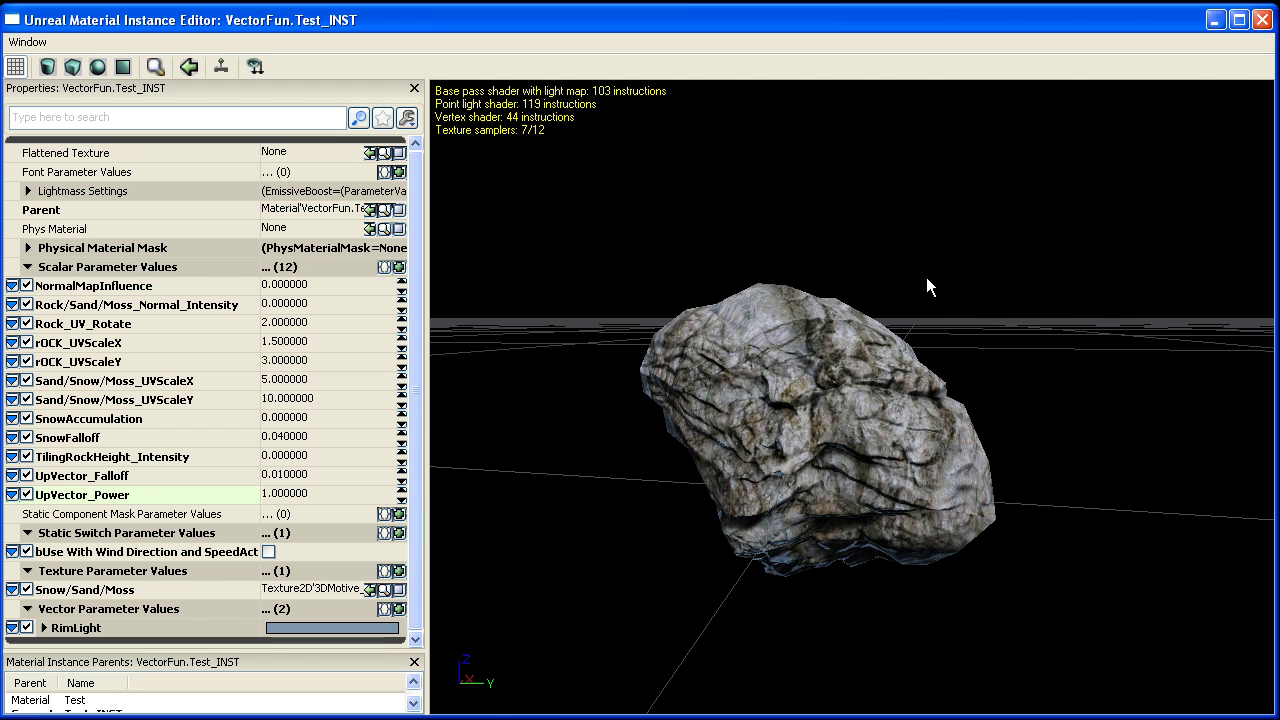
pyautogui.moveTo(925, 279); pyautogui.dragTo(930, 275)
pyautogui.moveTo(930, 275); pyautogui.dragTo(924, 268, button='right')
pyautogui.moveTo(924, 268)
pyautogui.mouseDown()
pyautogui.moveTo(949, 278)
pyautogui.moveTo(908, 285)
pyautogui.mouseUp()
pyautogui.scroll(-5, 925, 286)
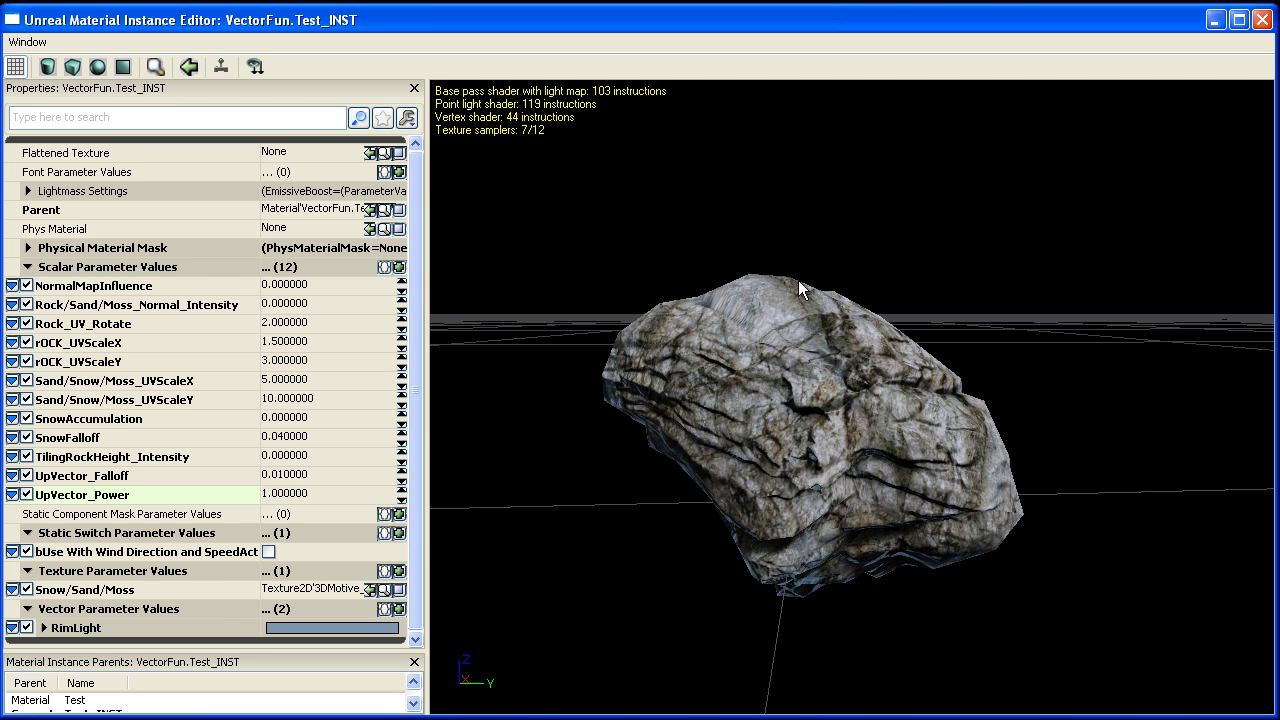
pyautogui.moveTo(705, 210); pyautogui.dragTo(705, 313)
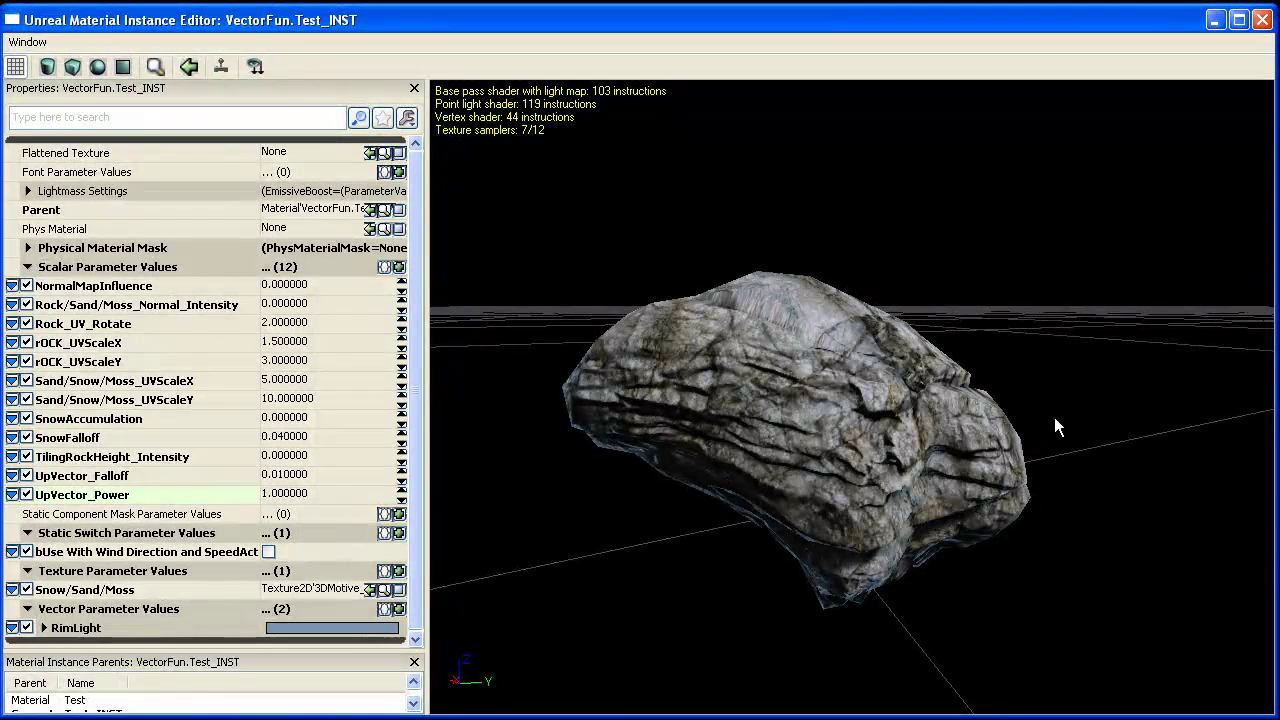
pyautogui.moveTo(978, 366); pyautogui.dragTo(1078, 360)
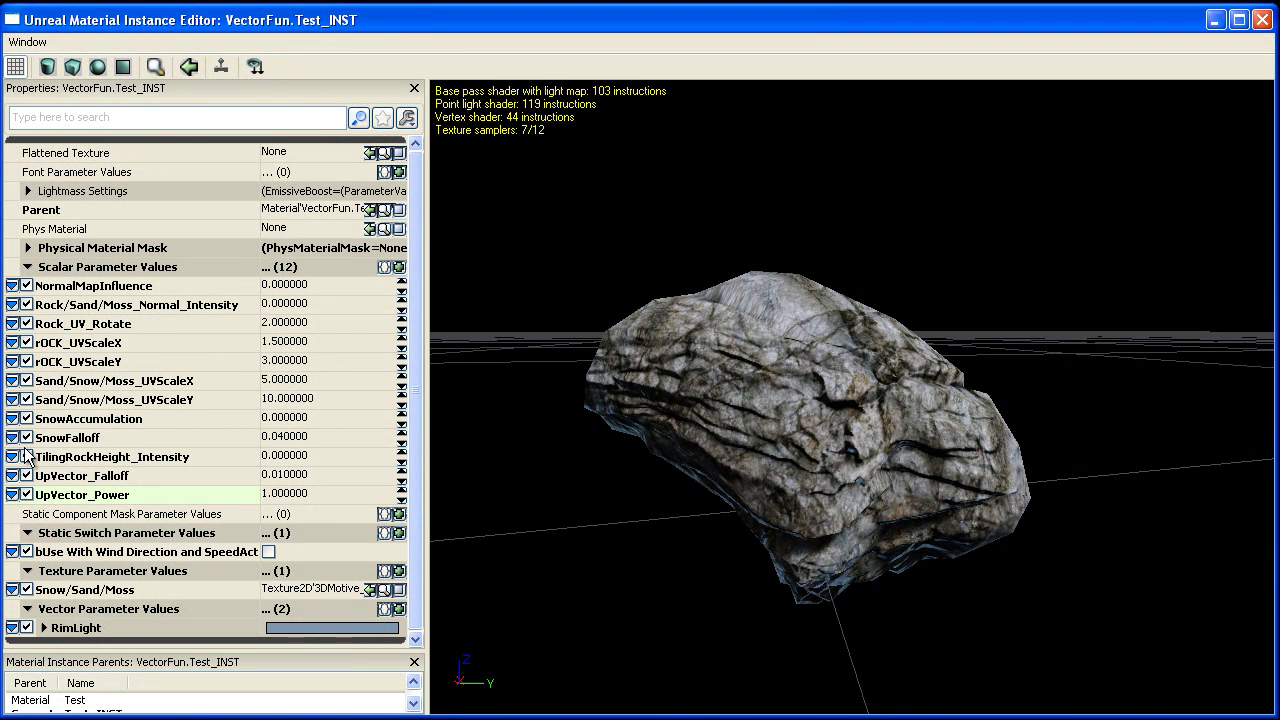
# Raise the SnowAccumulation parameter to 0.38
pyautogui.click(155, 418)
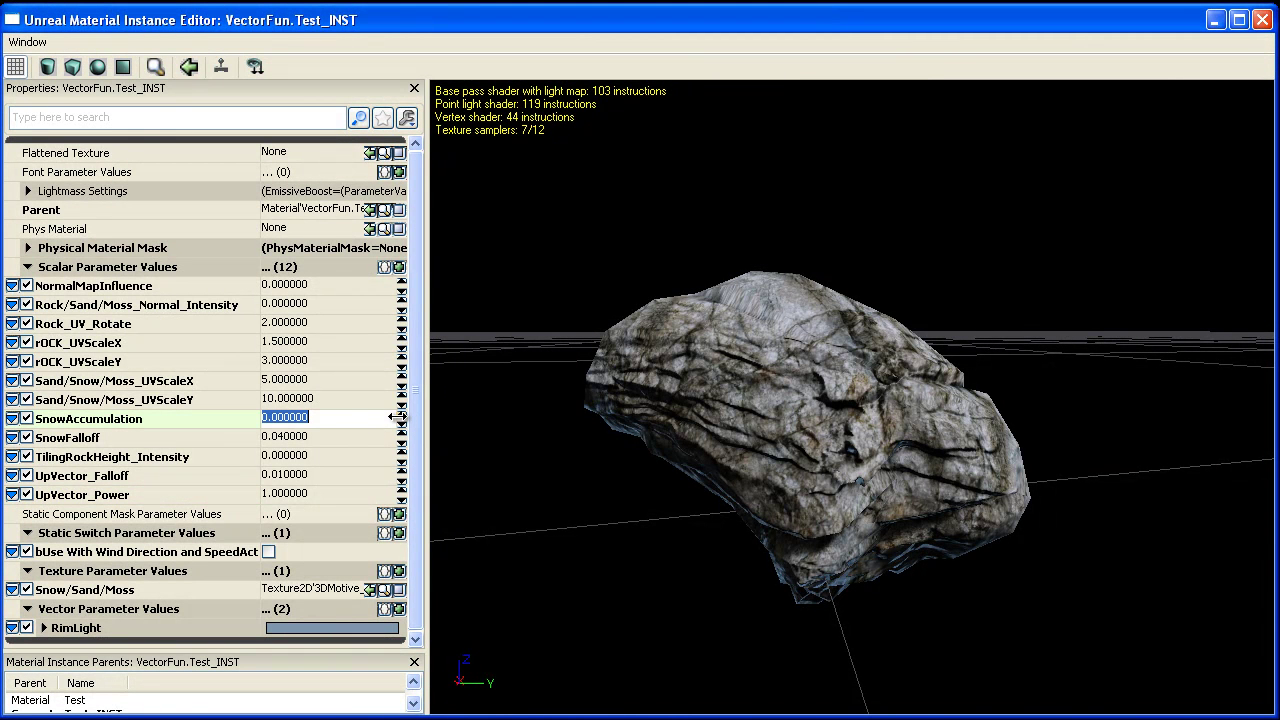
pyautogui.moveTo(405, 413); pyautogui.dragTo(402, 384)
pyautogui.moveTo(581, 487); pyautogui.dragTo(428, 688)
pyautogui.moveTo(866, 391)
pyautogui.mouseDown()
pyautogui.moveTo(630, 572)
pyautogui.moveTo(459, 515)
pyautogui.moveTo(730, 448)
pyautogui.moveTo(864, 384)
pyautogui.moveTo(1103, 356)
pyautogui.moveTo(850, 386)
pyautogui.mouseUp()
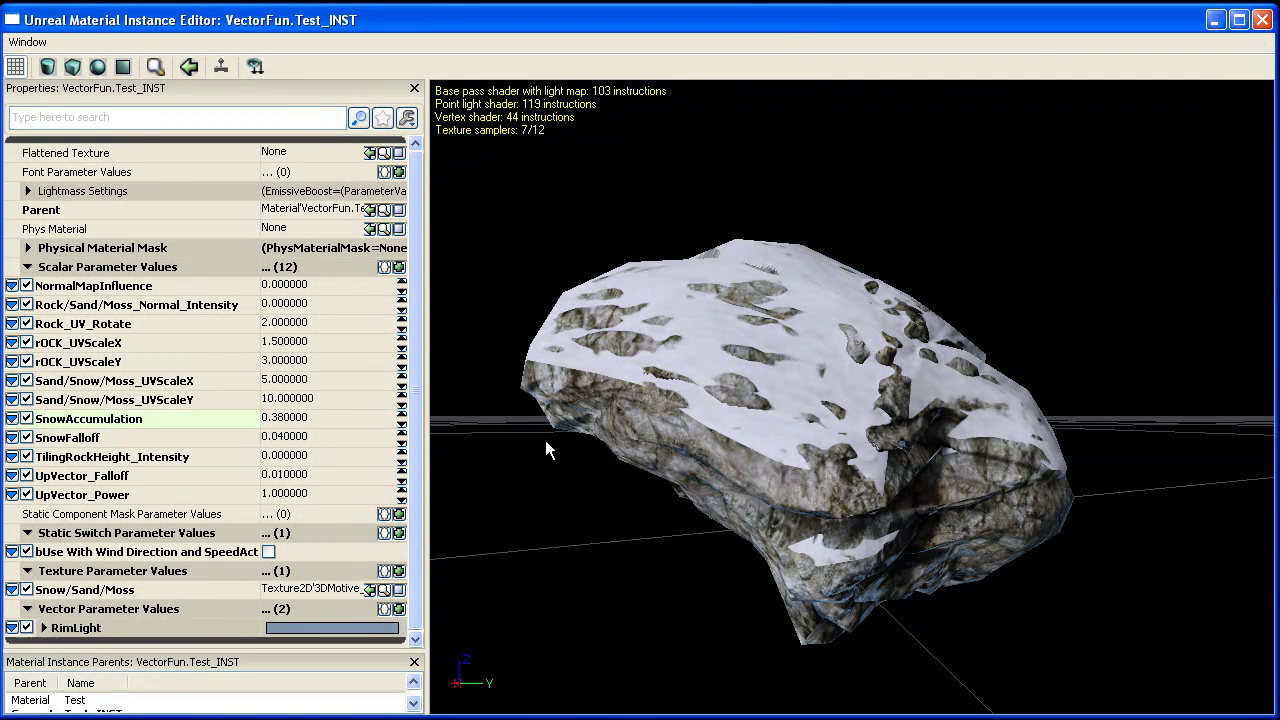
# Examine the snow coverage and the rock texture's tiling from above, from below and up close
pyautogui.moveTo(520, 490); pyautogui.dragTo(778, 221)
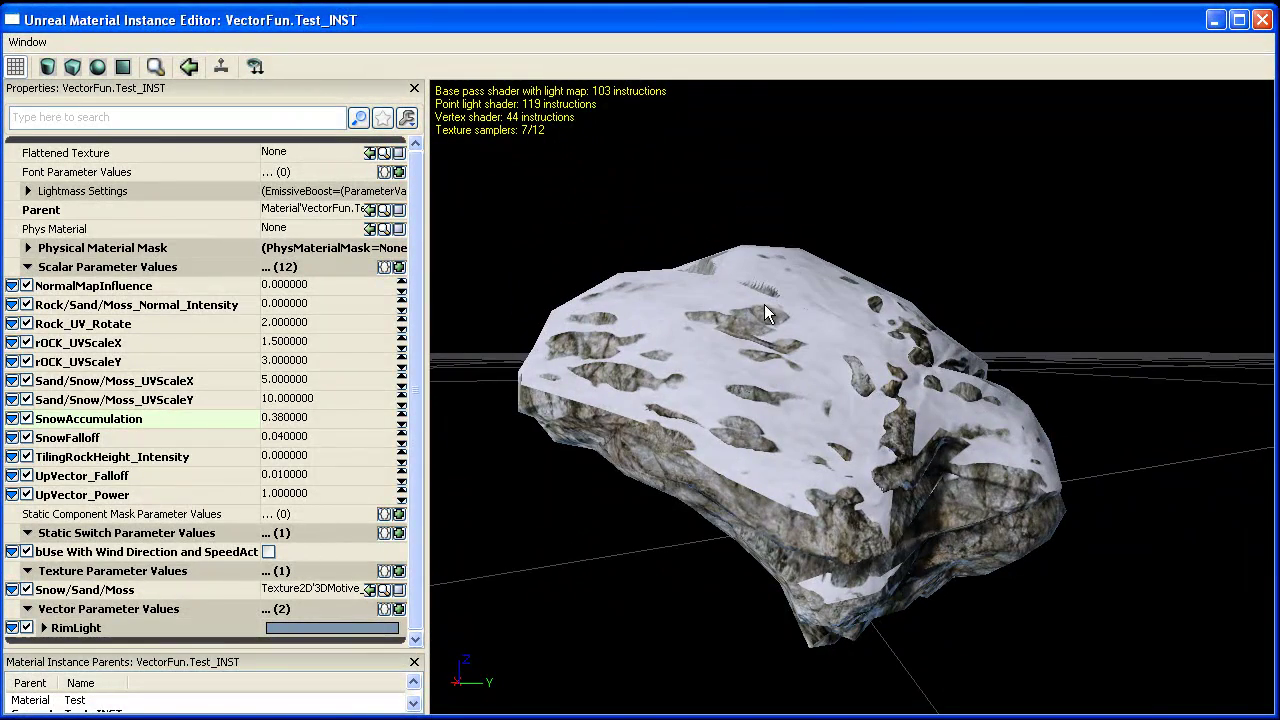
pyautogui.moveTo(709, 360); pyautogui.dragTo(898, 314)
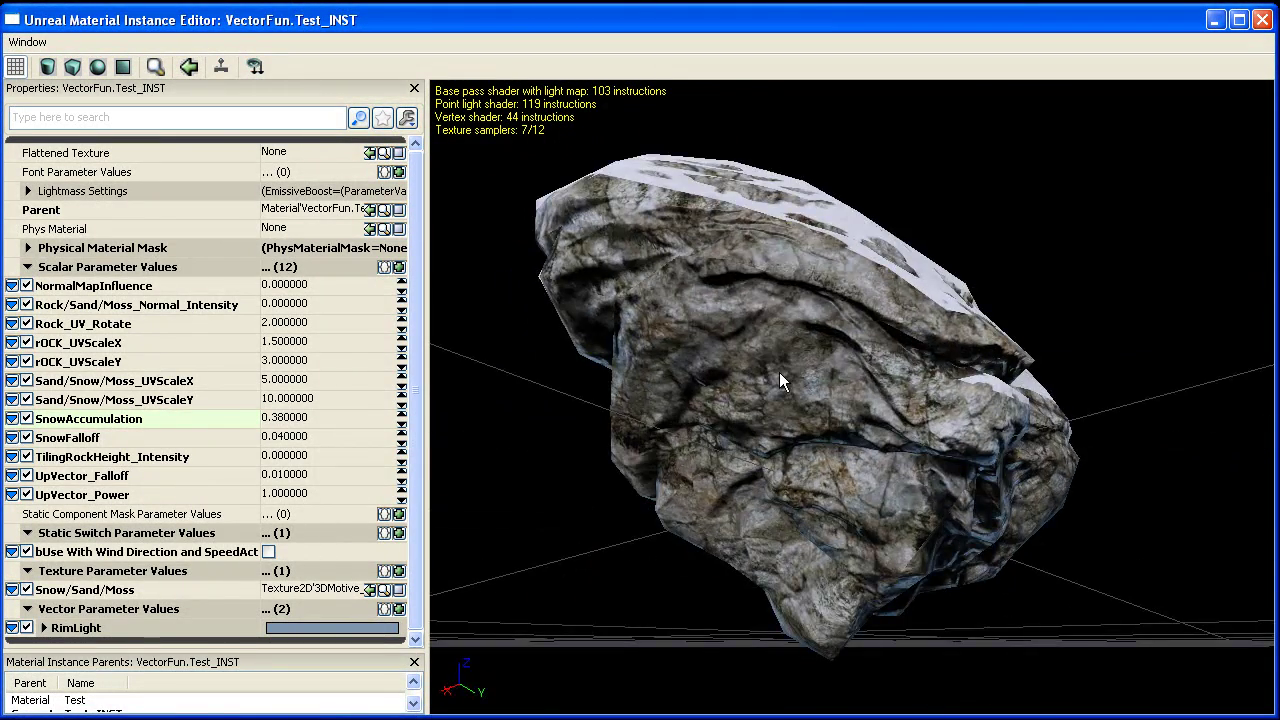
pyautogui.moveTo(771, 383); pyautogui.dragTo(701, 355)
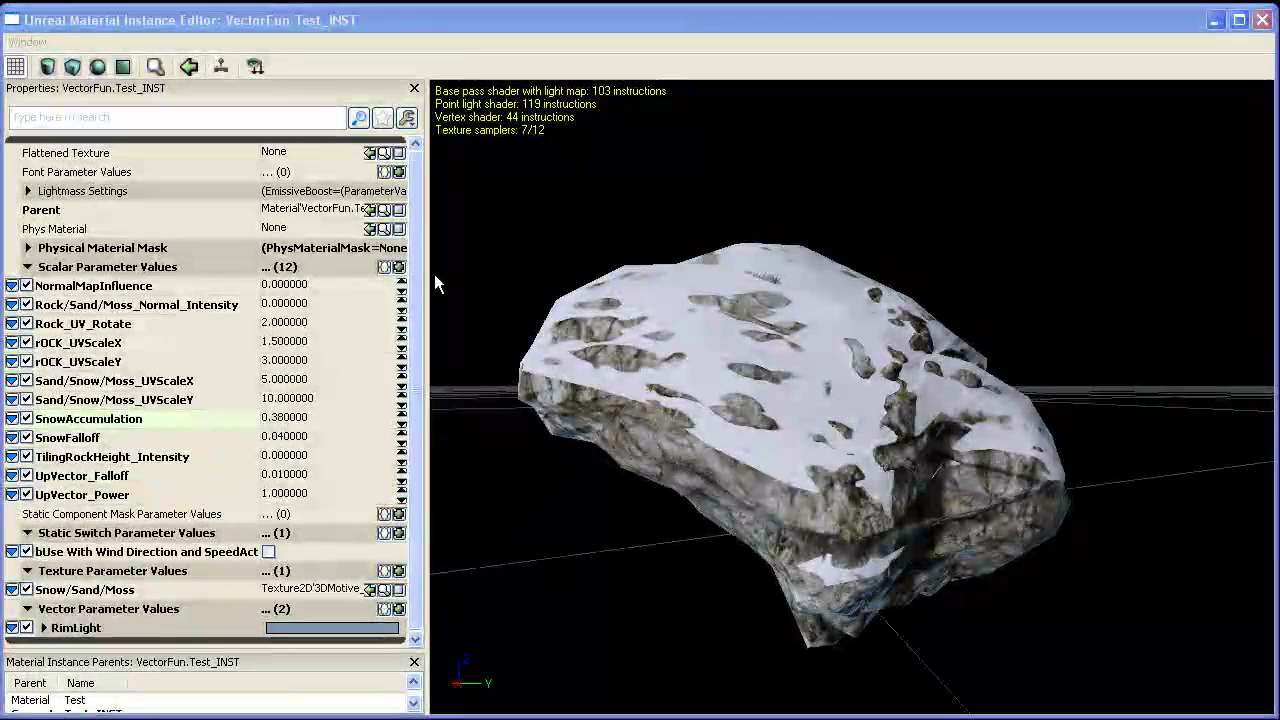
pyautogui.moveTo(552, 334); pyautogui.dragTo(651, 343, button='right')
pyautogui.moveTo(651, 343); pyautogui.dragTo(695, 395)
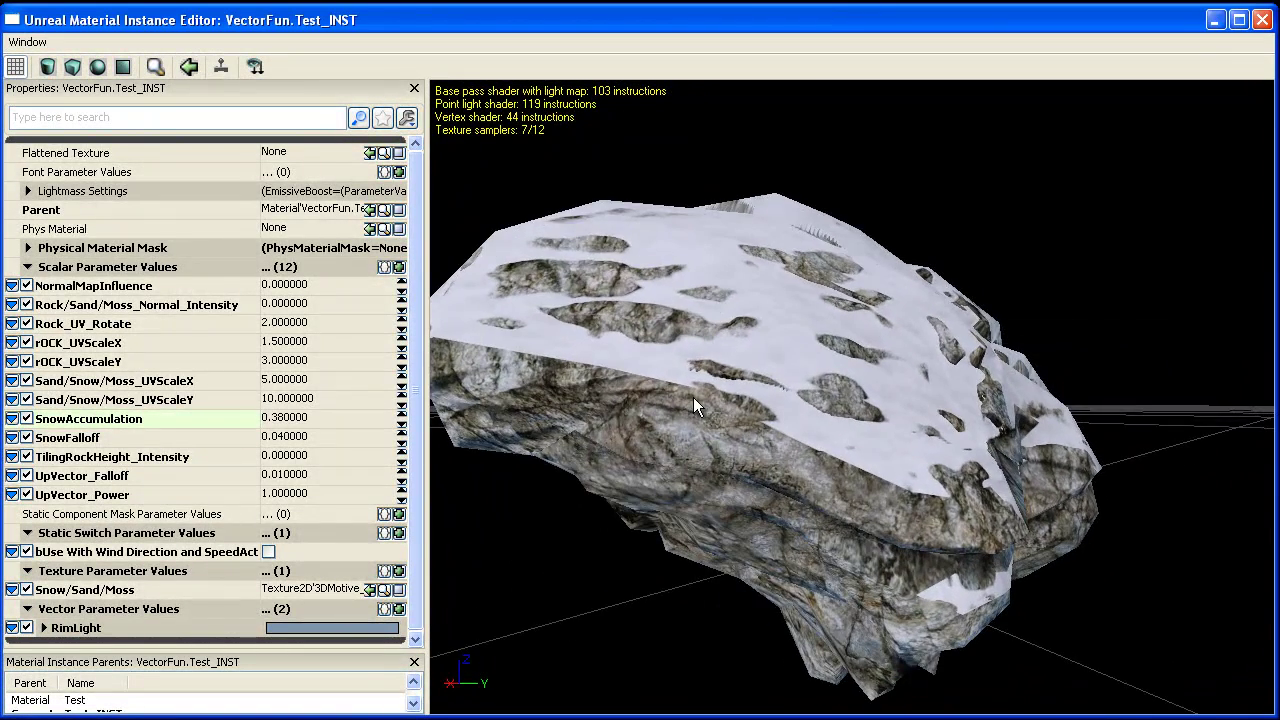
pyautogui.click(46, 345)
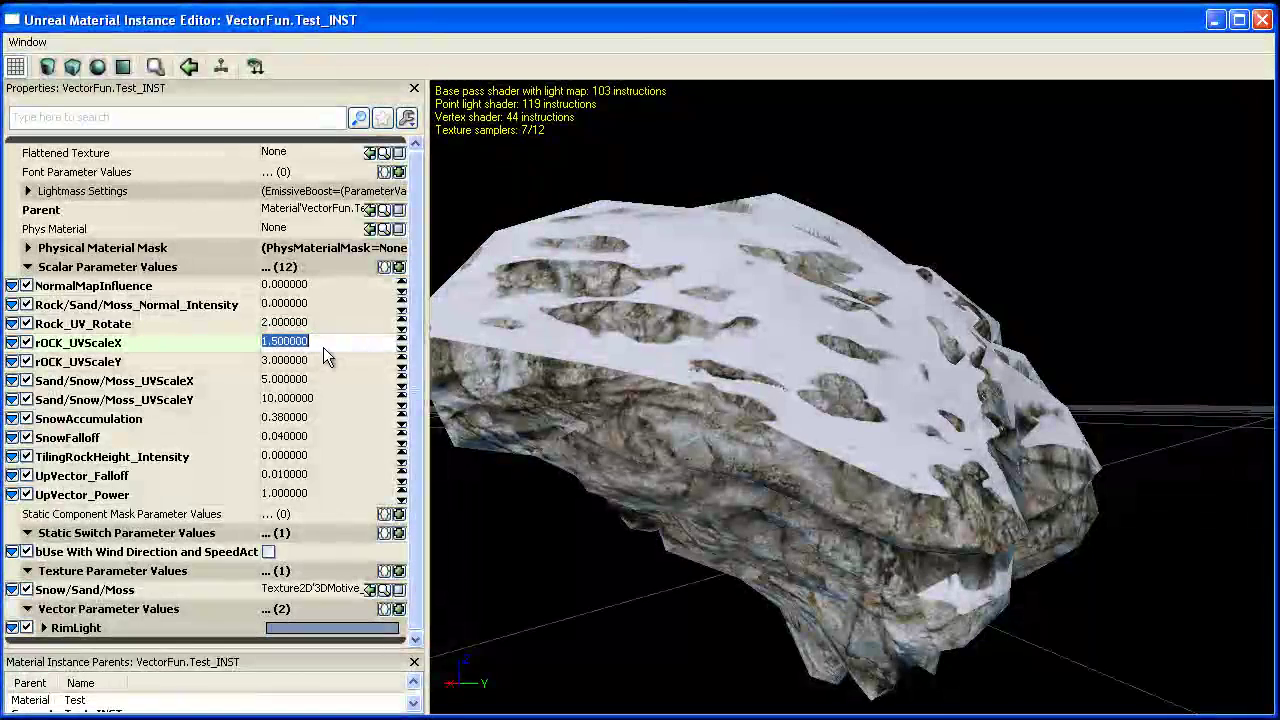
pyautogui.moveTo(637, 361); pyautogui.dragTo(645, 371)
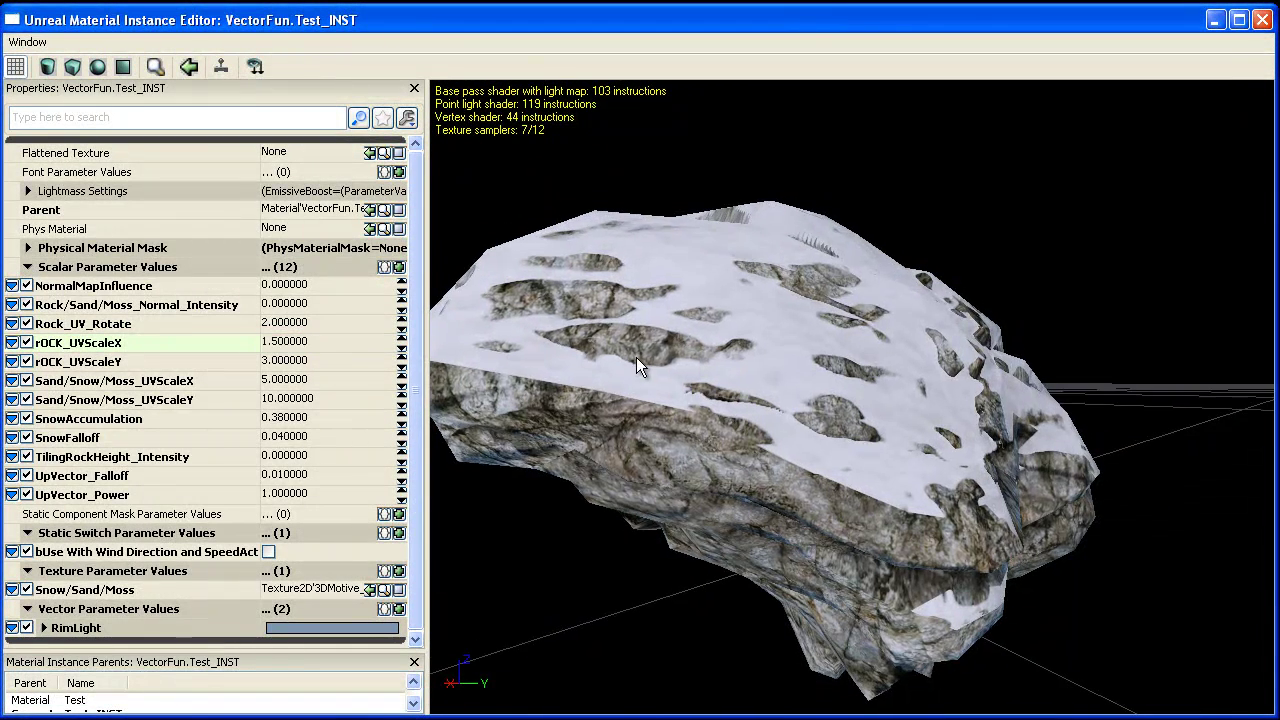
pyautogui.moveTo(645, 371); pyautogui.dragTo(675, 411, button='right')
pyautogui.moveTo(675, 411); pyautogui.dragTo(722, 354)
pyautogui.moveTo(722, 354); pyautogui.dragTo(692, 387, button='right')
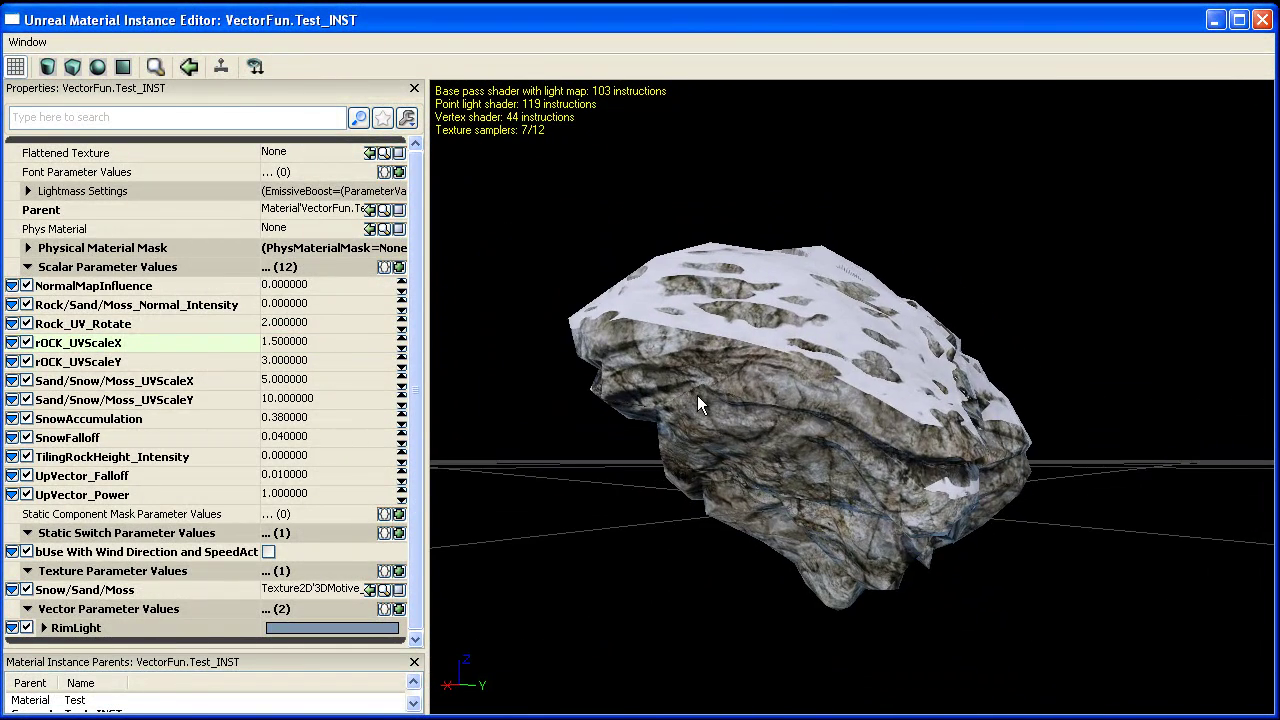
pyautogui.moveTo(697, 395); pyautogui.dragTo(797, 348)
pyautogui.moveTo(768, 428); pyautogui.dragTo(420, 360)
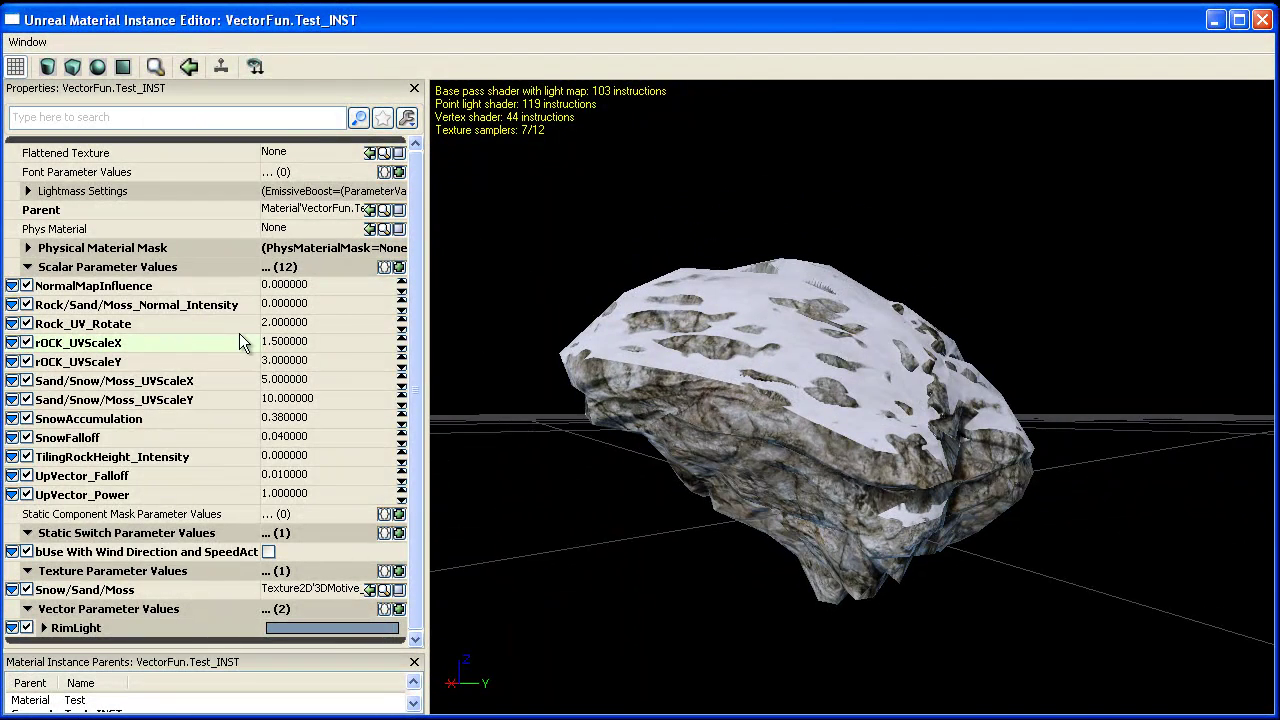
# Set the rock texture's tiling to 3 for rOCK_UVScaleX and 6 for rOCK_UVScaleY
pyautogui.click(303, 345)
pyautogui.press('Tab')
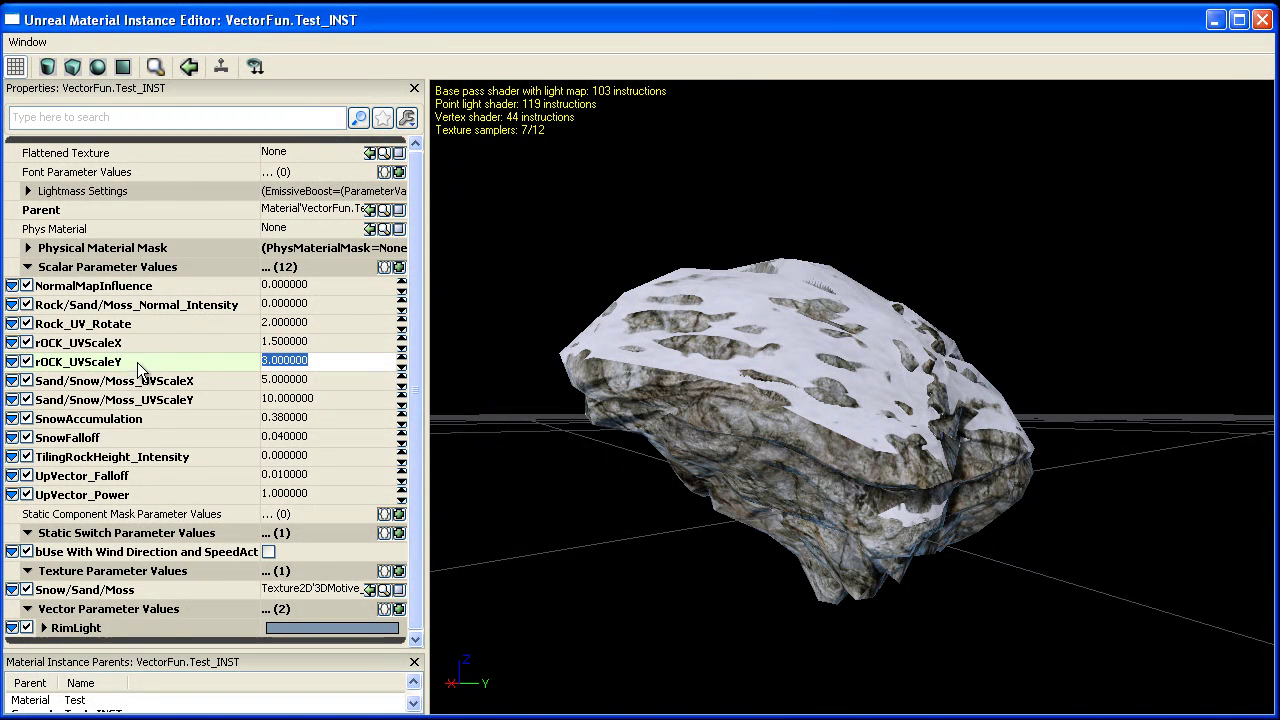
pyautogui.scroll(3, 714, 427)
pyautogui.moveTo(714, 427); pyautogui.dragTo(703, 432)
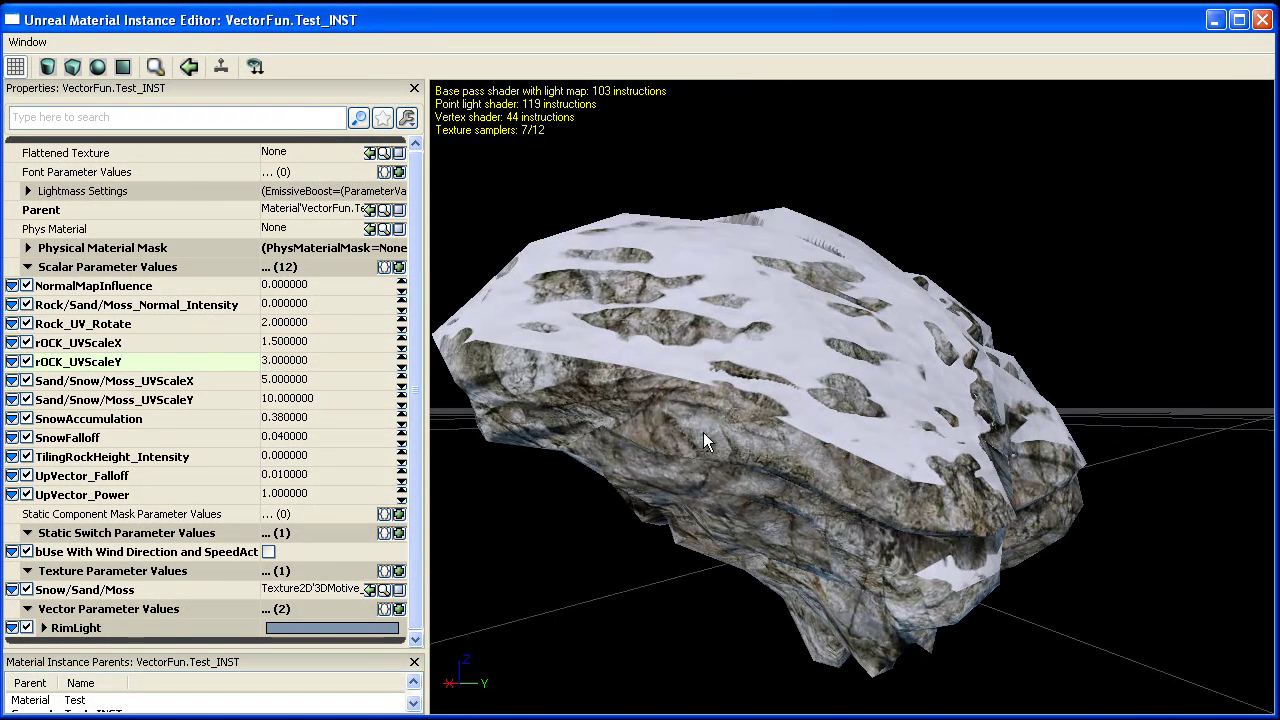
pyautogui.click(331, 341)
pyautogui.write('3')
pyautogui.press('Tab')
pyautogui.write('6')
# Examine the denser rock tiling on the mesh's underside from near and far
pyautogui.moveTo(802, 430); pyautogui.dragTo(754, 391)
pyautogui.moveTo(803, 352); pyautogui.dragTo(769, 358)
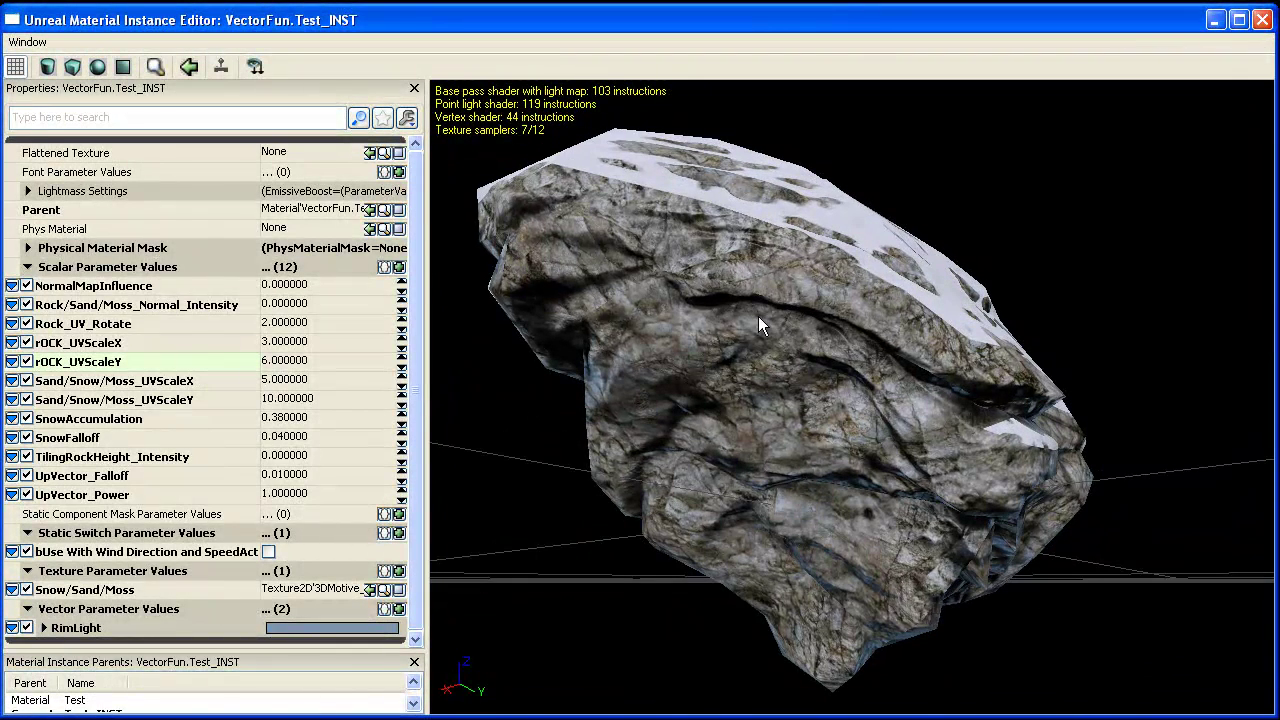
pyautogui.scroll(-4, 793, 333)
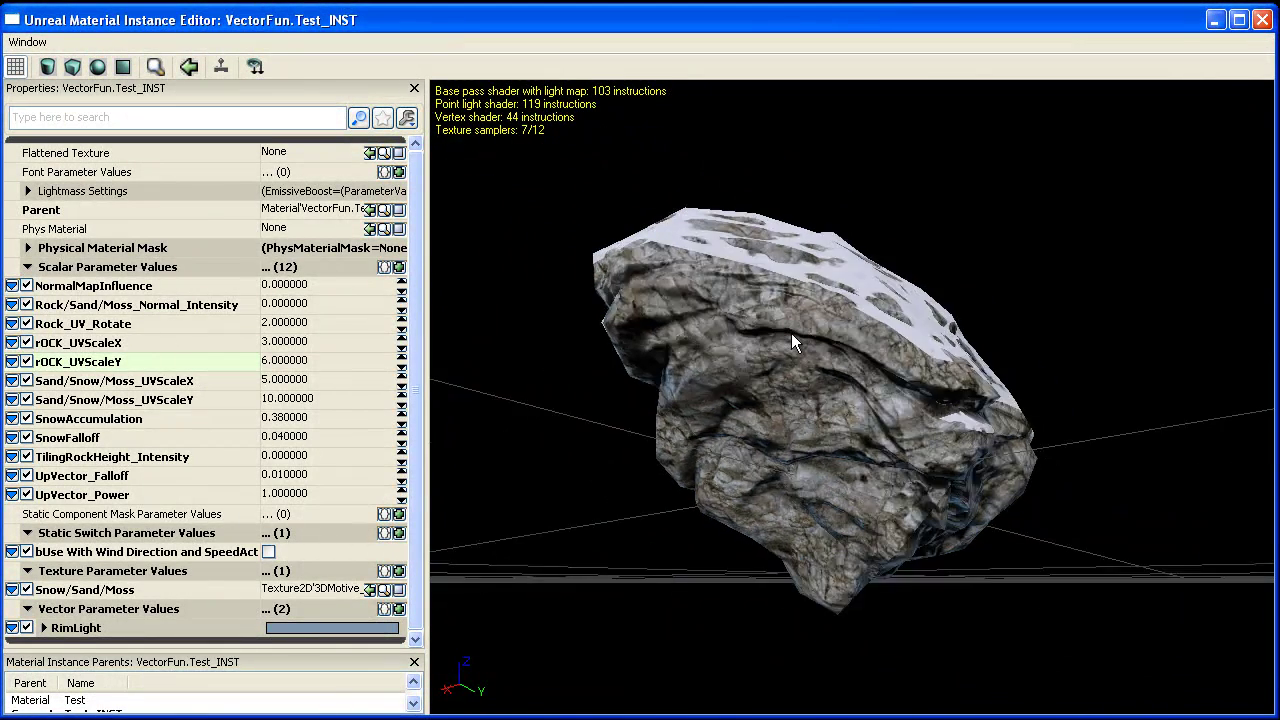
pyautogui.scroll(6, 789, 316)
pyautogui.scroll(-1, 791, 327)
pyautogui.moveTo(791, 327); pyautogui.dragTo(783, 398, button='right')
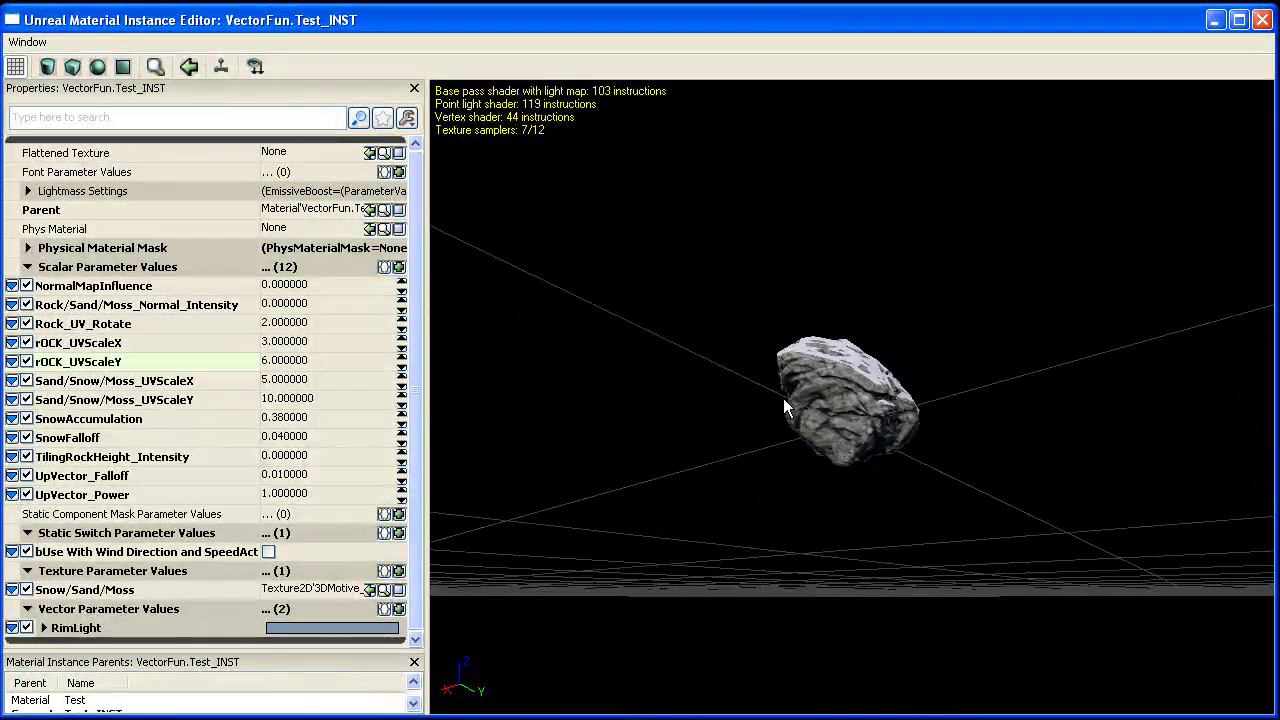
pyautogui.moveTo(783, 398); pyautogui.dragTo(791, 317)
pyautogui.moveTo(791, 317); pyautogui.dragTo(794, 295, button='right')
pyautogui.moveTo(794, 295); pyautogui.dragTo(760, 328)
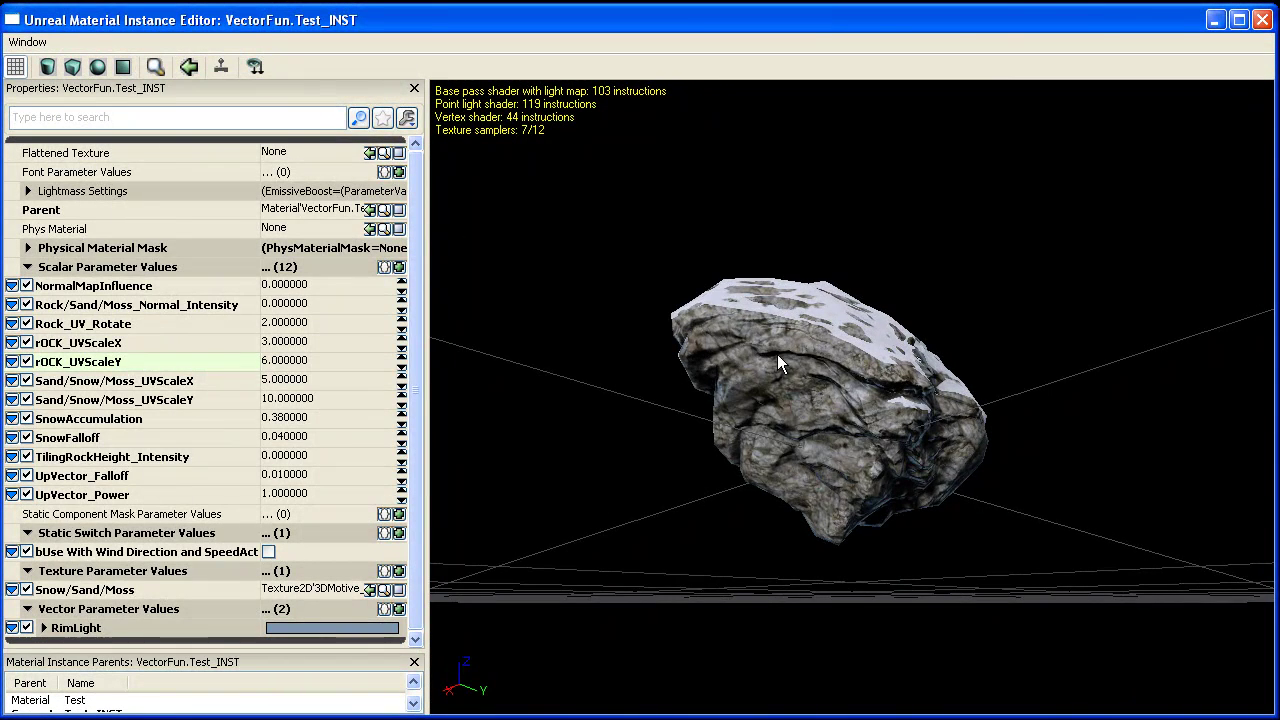
pyautogui.moveTo(840, 383); pyautogui.dragTo(732, 383)
pyautogui.scroll(5, 773, 392)
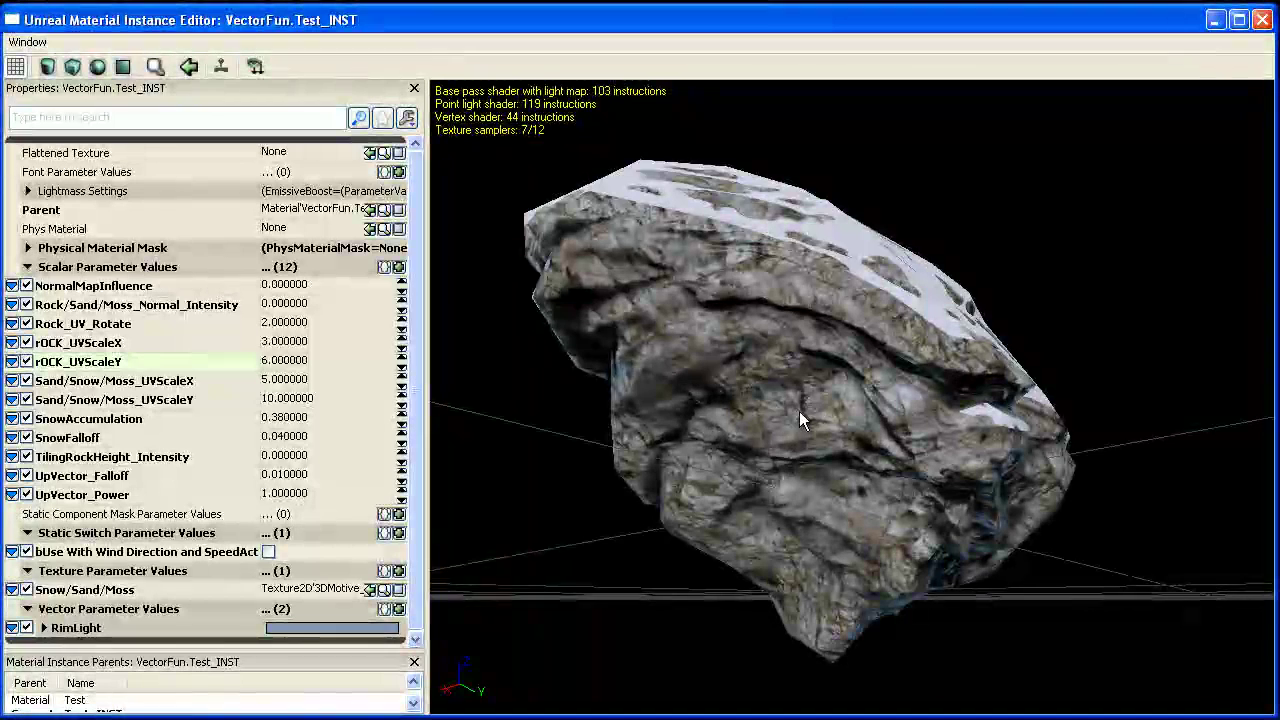
pyautogui.moveTo(796, 411); pyautogui.dragTo(582, 317)
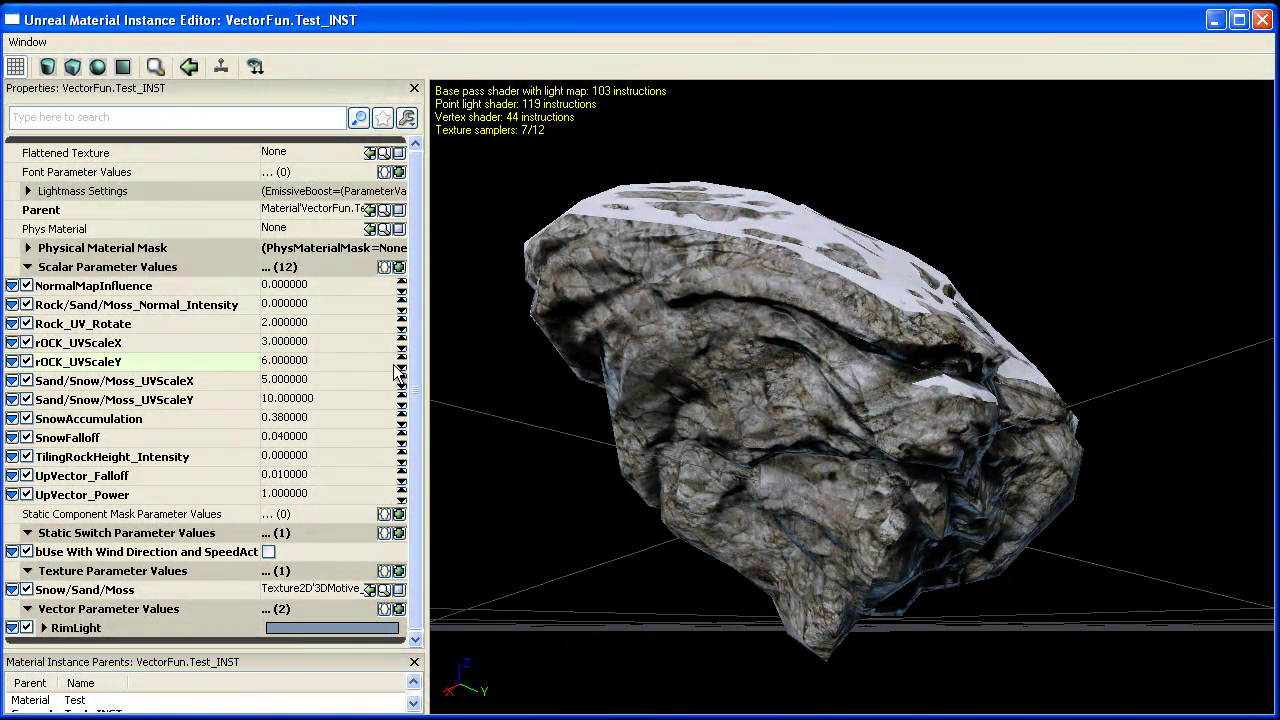
# Set rOCK_UVScaleX to 1.5 and rOCK_UVScaleY to 3
pyautogui.click(318, 343)
pyautogui.write('15')
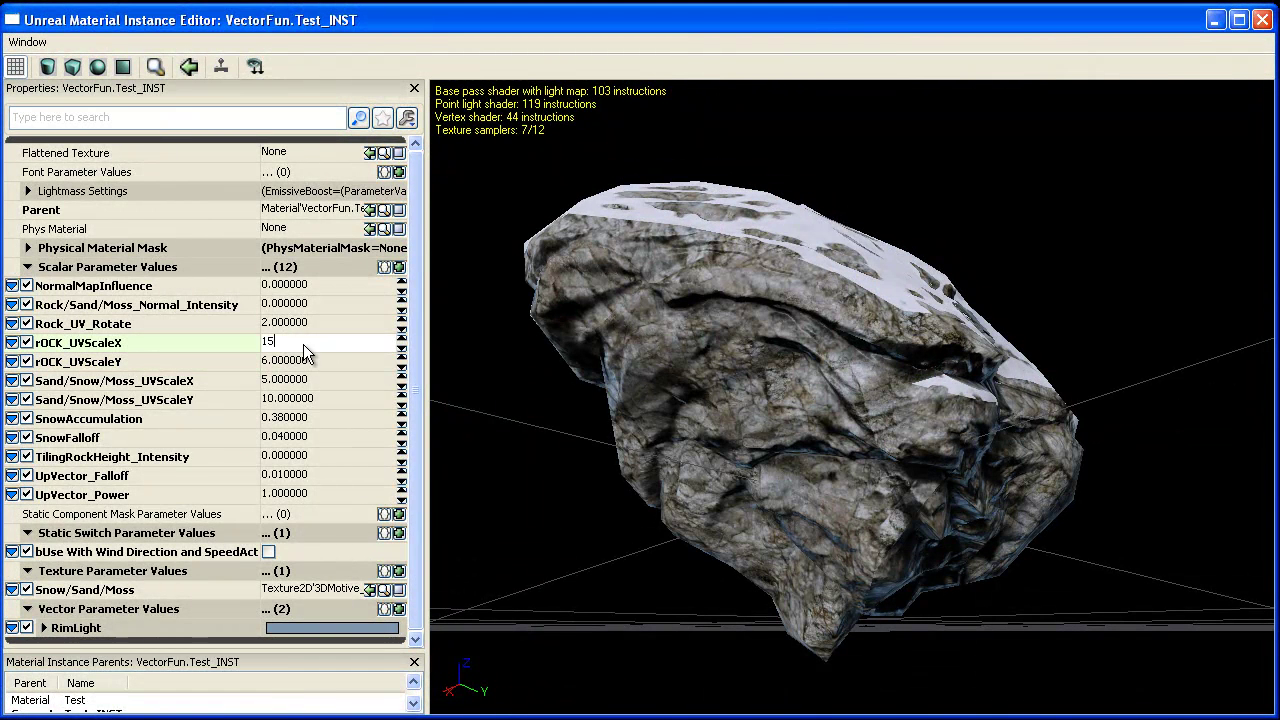
pyautogui.click(285, 361)
pyautogui.write('3')
pyautogui.press('Return')
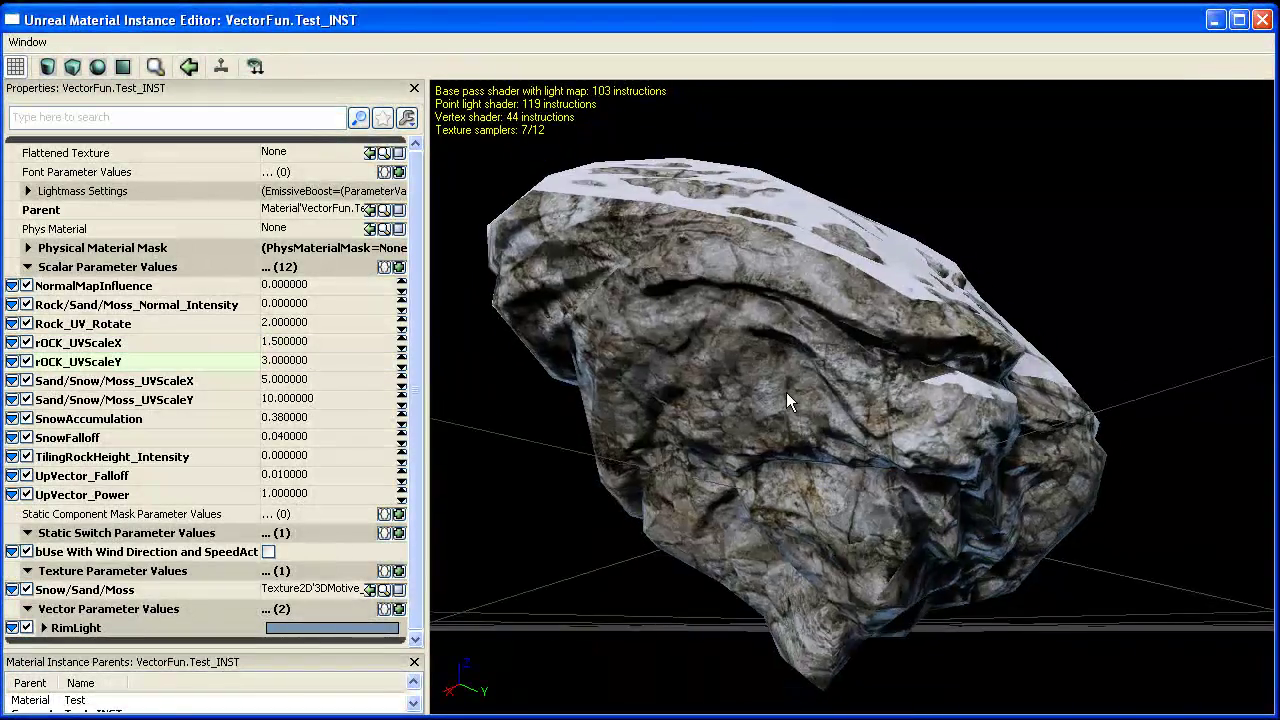
# Set Rock_UV_Rotate to 2.6 and check the rotated rock texture on the mesh's side
pyautogui.moveTo(788, 396); pyautogui.dragTo(663, 365)
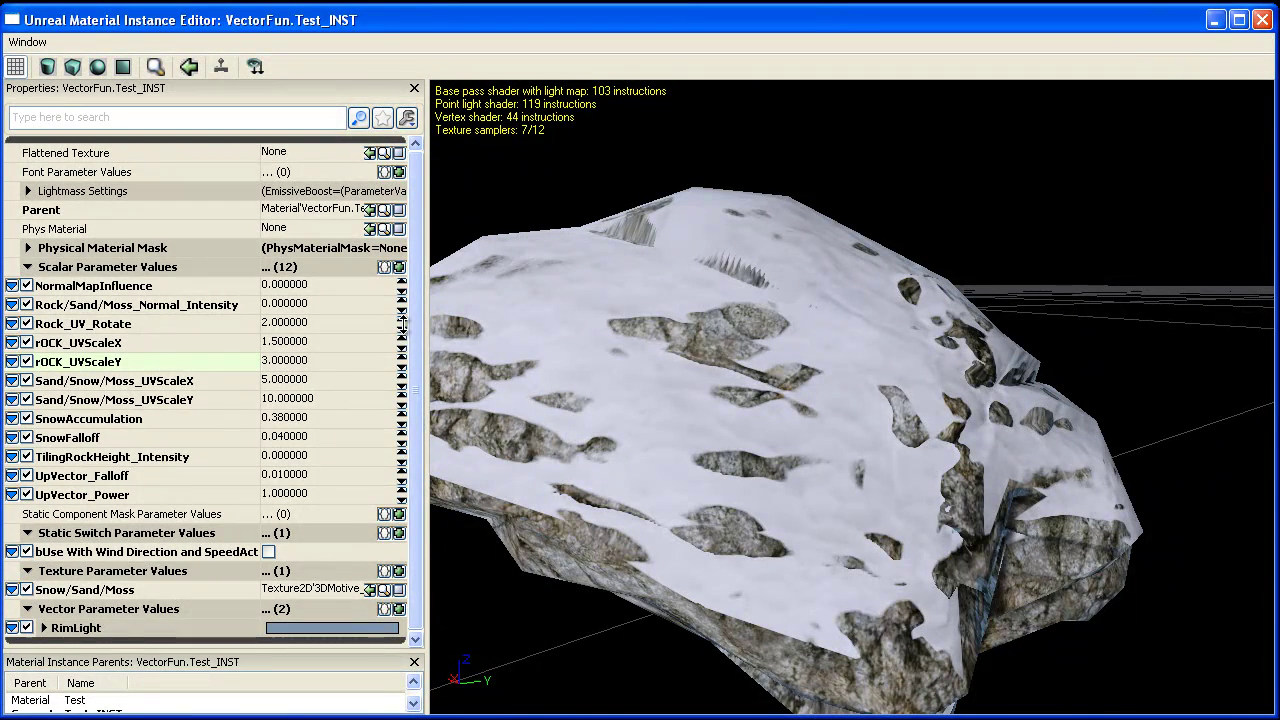
pyautogui.moveTo(403, 323)
pyautogui.mouseDown()
pyautogui.moveTo(403, 303)
pyautogui.moveTo(403, 319)
pyautogui.mouseUp()
pyautogui.moveTo(681, 340); pyautogui.dragTo(1150, 320)
pyautogui.moveTo(1150, 320); pyautogui.dragTo(1262, 294, button='right')
pyautogui.moveTo(1262, 294); pyautogui.dragTo(735, 464)
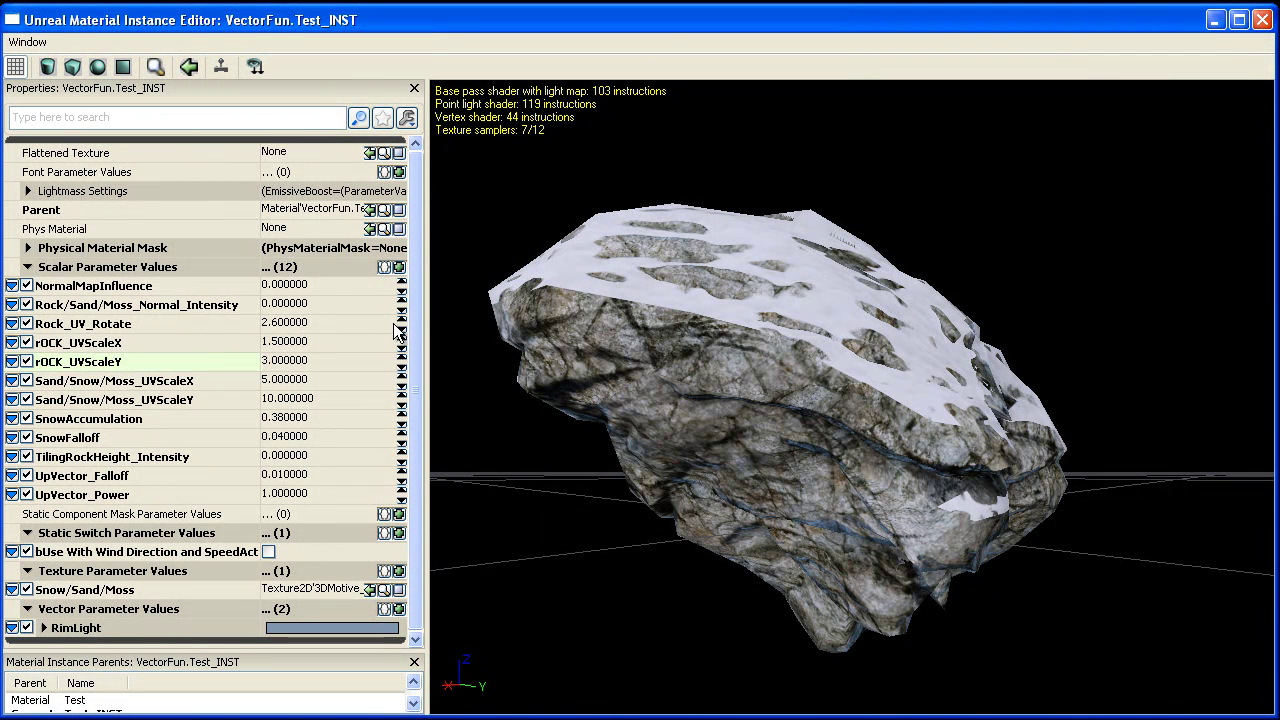
# Rotate the rock texture further by raising Rock_UV_Rotate to about 3.82
pyautogui.click(401, 318)
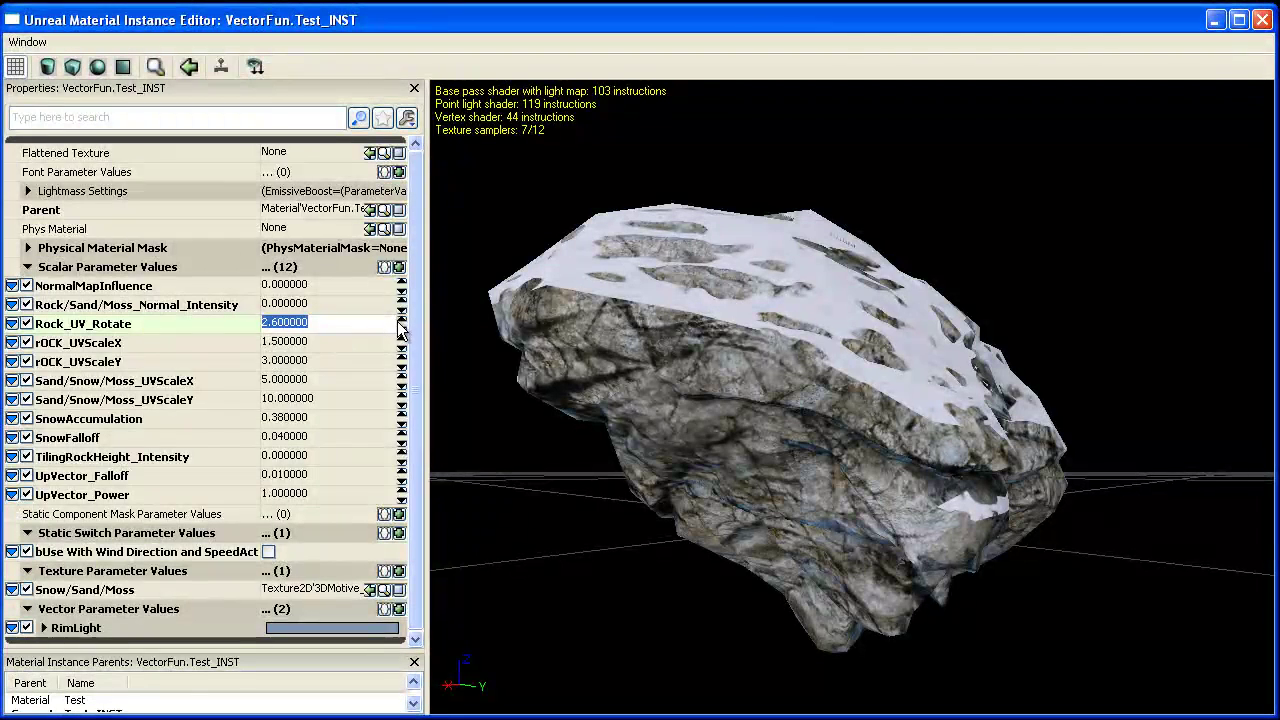
pyautogui.click(403, 318)
pyautogui.click(403, 318)
pyautogui.moveTo(399, 323); pyautogui.dragTo(399, 298)
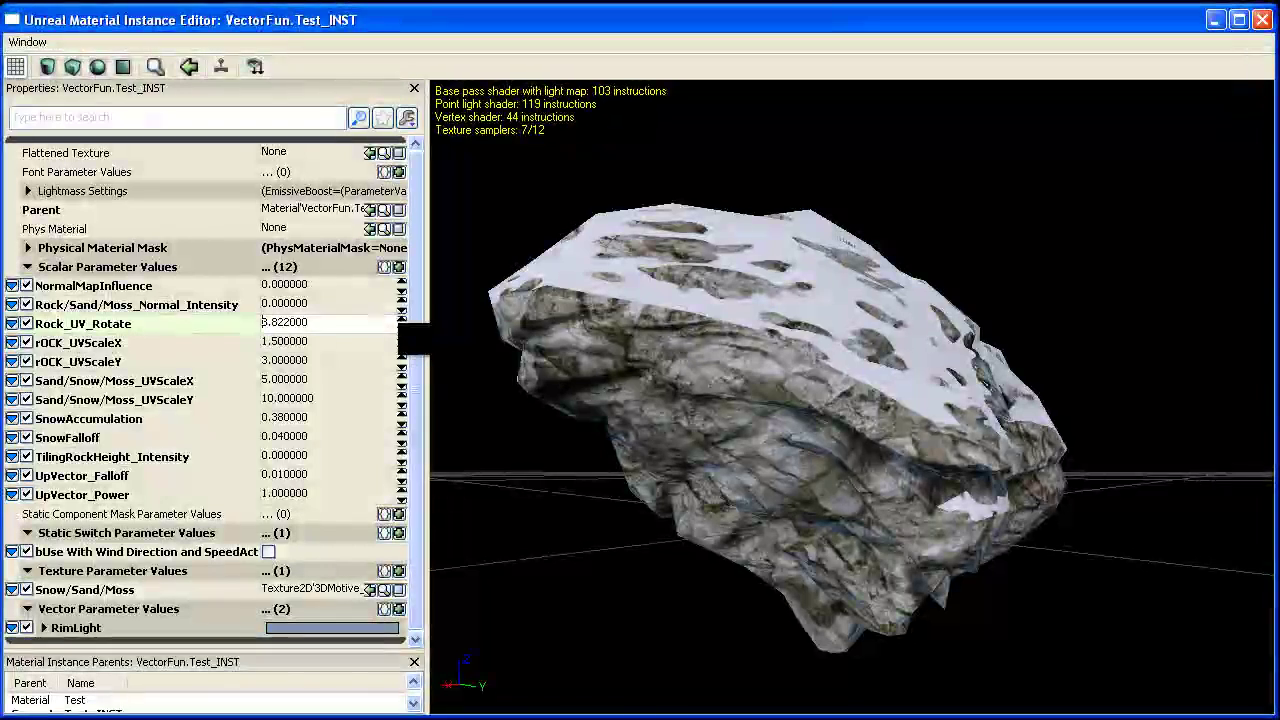
# Set Rock_UV_Rotate to 2
pyautogui.click(320, 321)
pyautogui.write('2')
pyautogui.press('Return')
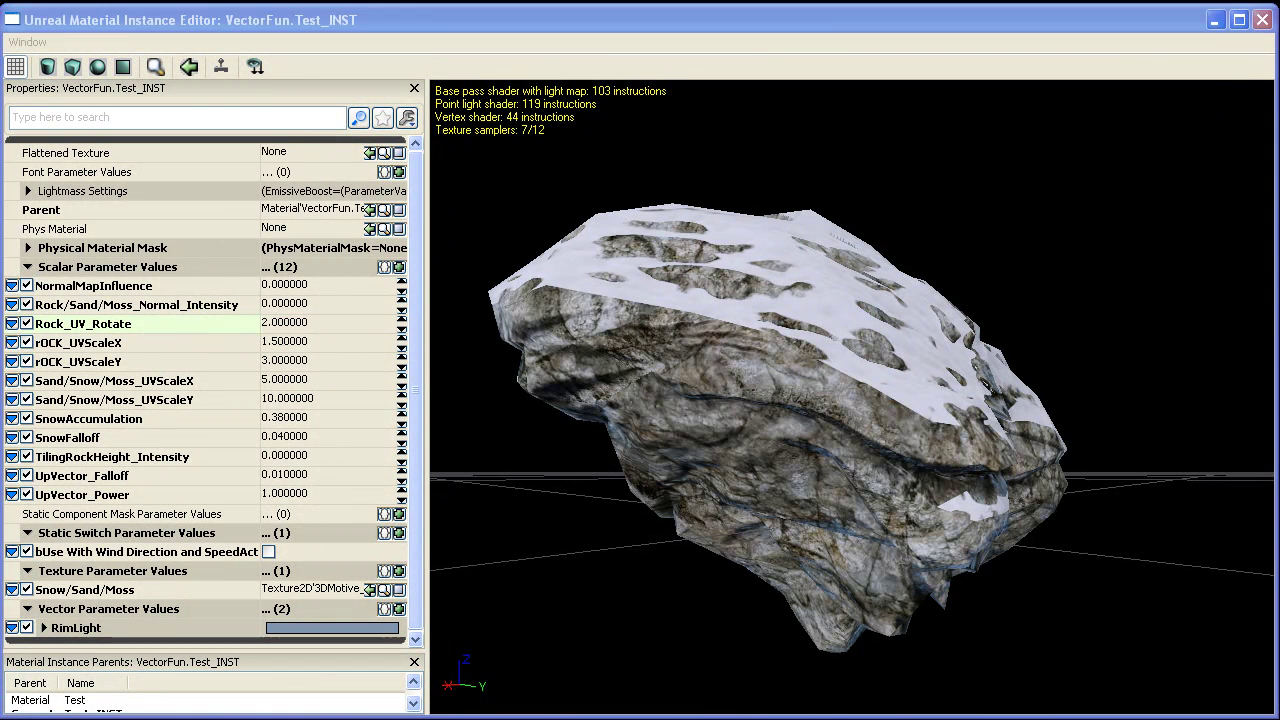
# Raise UpVector_Falloff to 1 to soften the snow's edges on the rock
pyautogui.moveTo(726, 339)
pyautogui.mouseDown()
pyautogui.moveTo(619, 385)
pyautogui.moveTo(717, 335)
pyautogui.mouseUp()
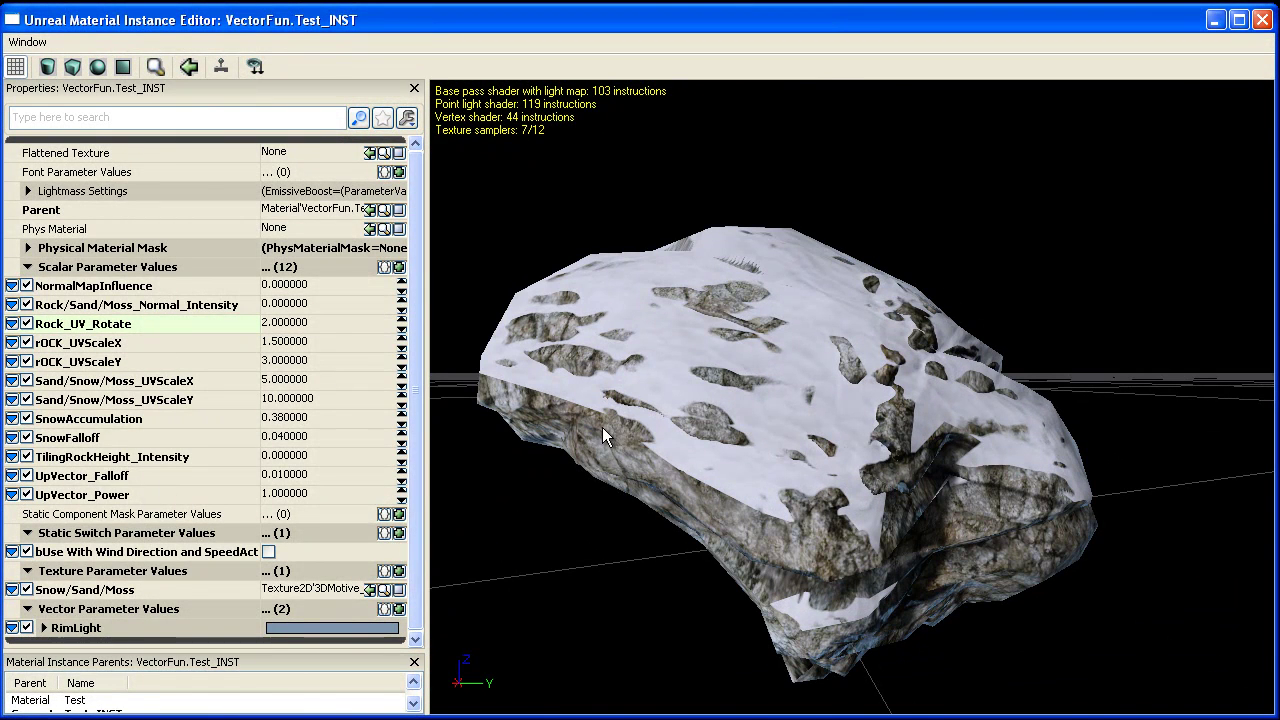
pyautogui.moveTo(835, 382); pyautogui.dragTo(743, 398)
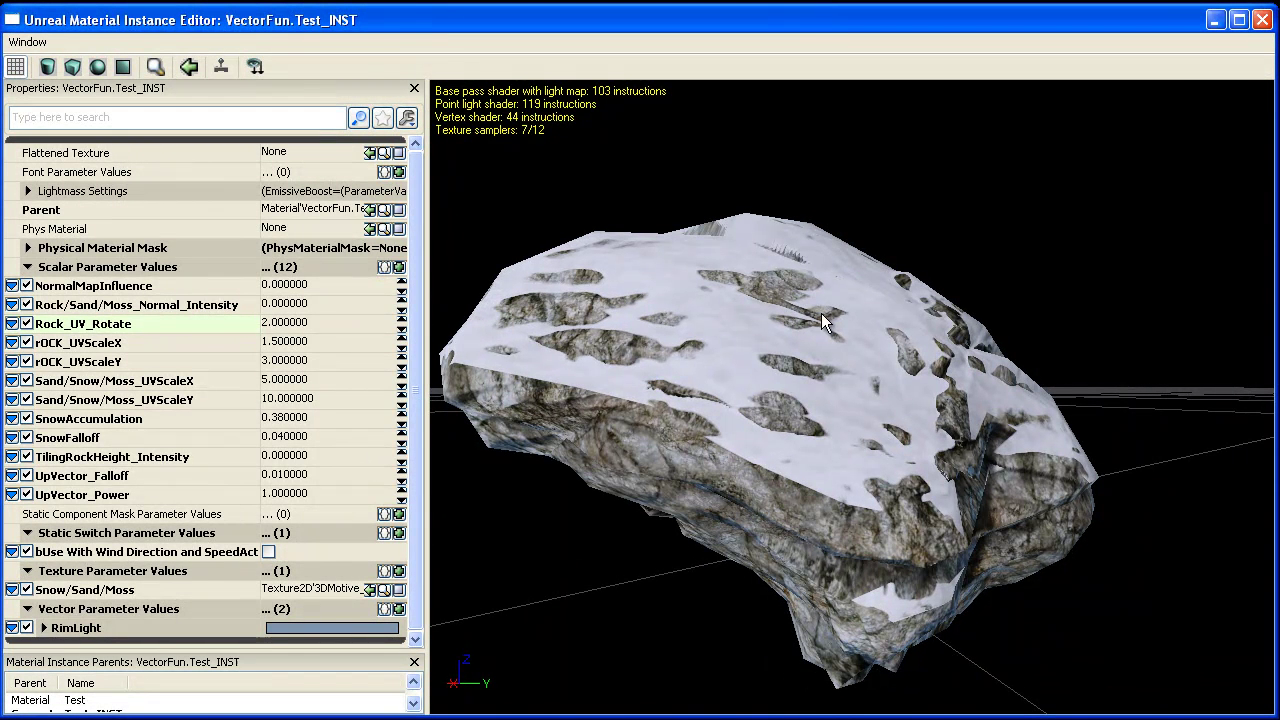
pyautogui.click(287, 478)
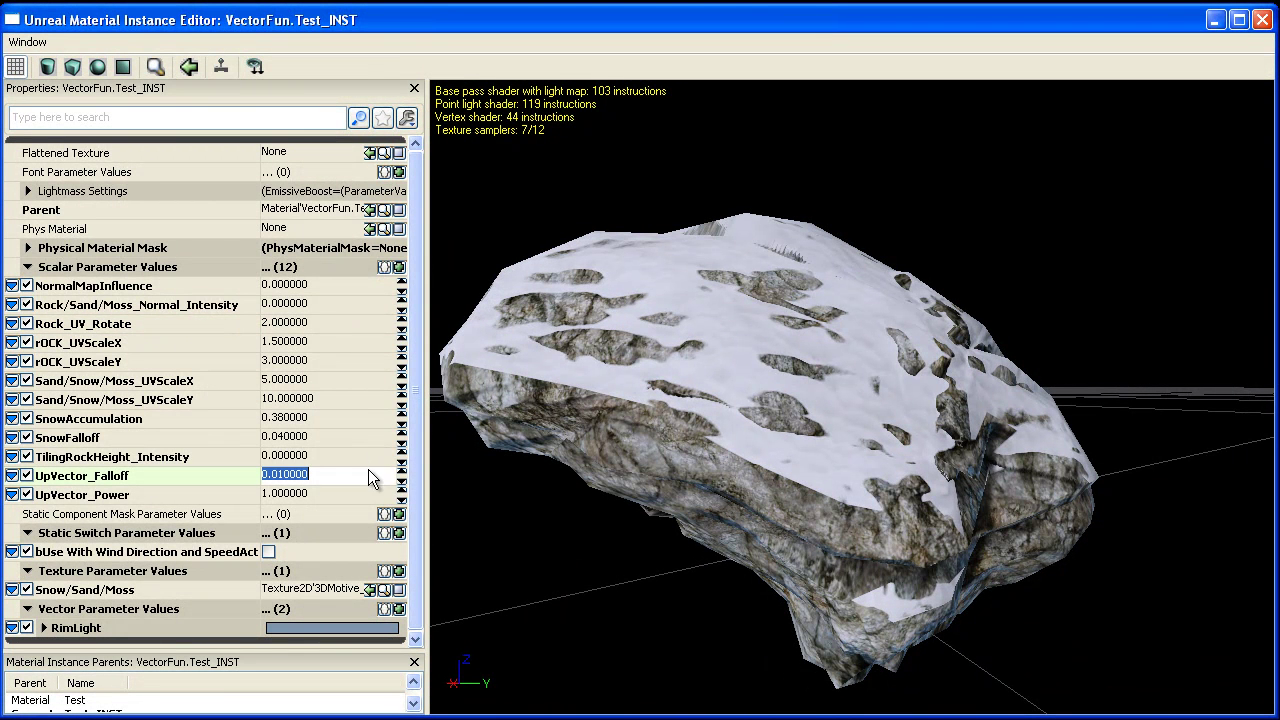
pyautogui.click(402, 475)
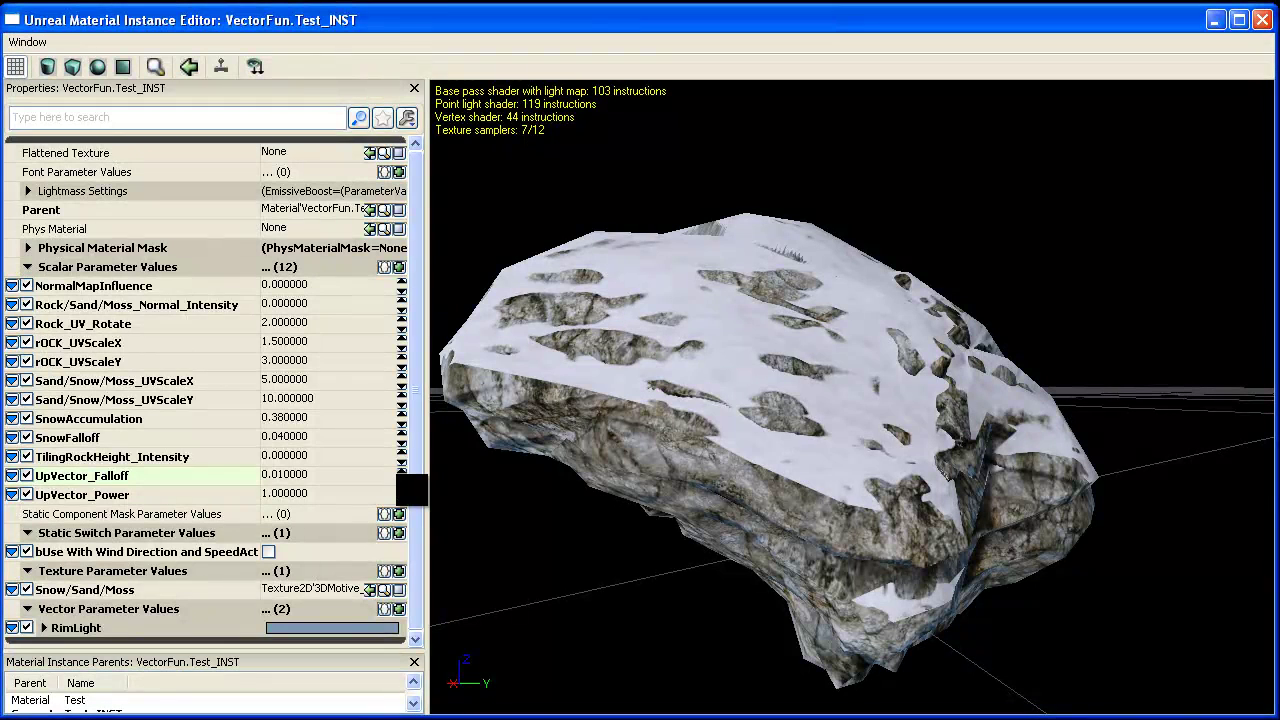
pyautogui.moveTo(401, 480); pyautogui.dragTo(401, 468)
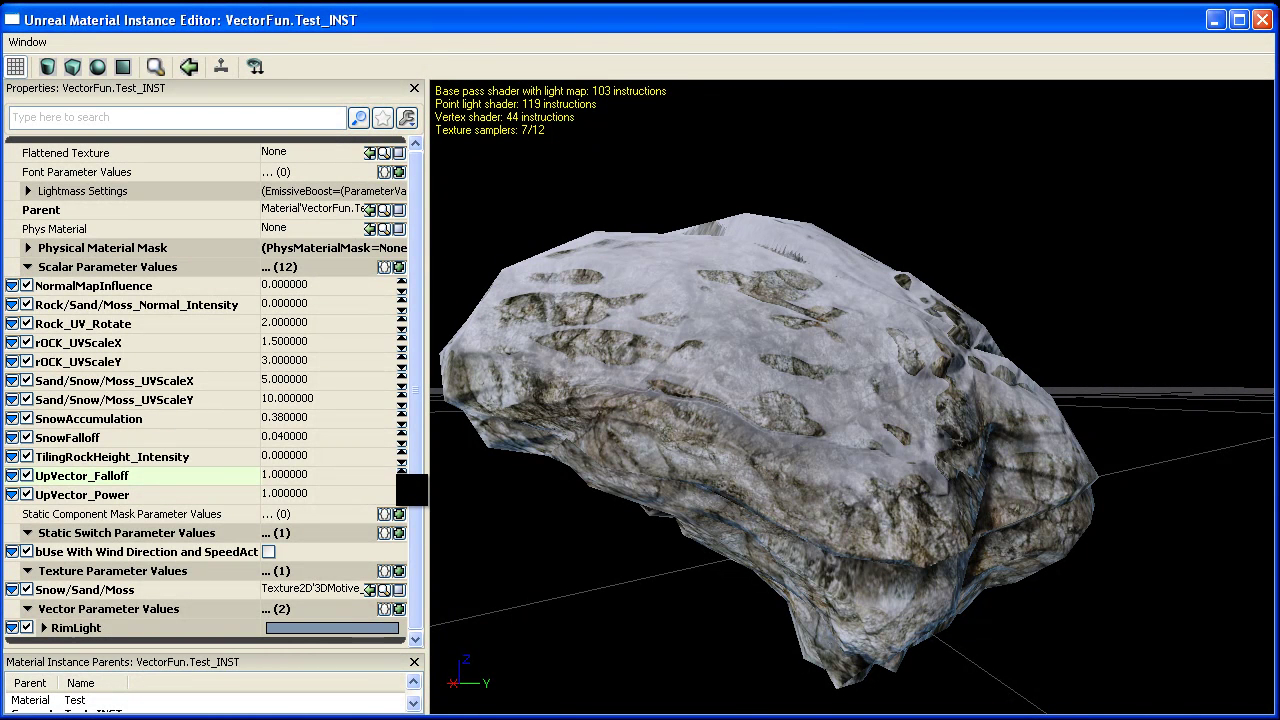
pyautogui.moveTo(412, 490); pyautogui.dragTo(413, 493)
# Lower UpVector_Falloff to 0.1 to sharpen the boundary between snow and rock
pyautogui.click(314, 474)
pyautogui.write('.1')
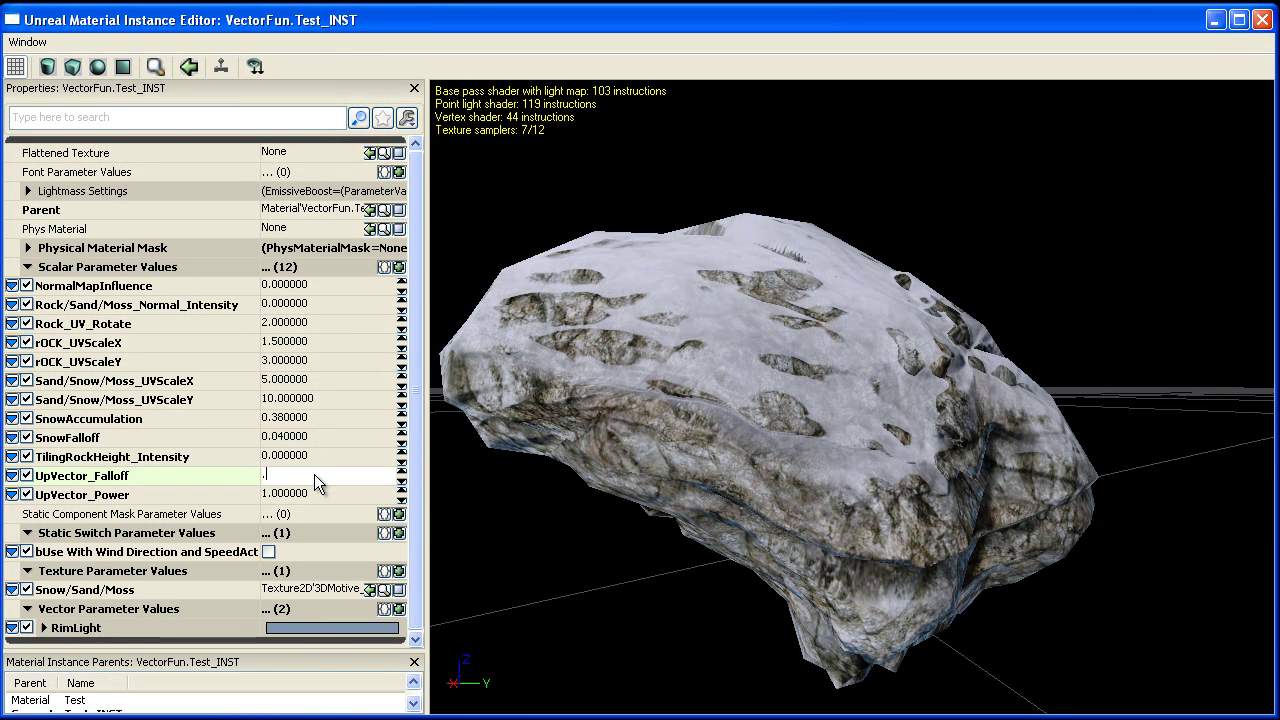
pyautogui.press('Return')
# Raise UpVector_Power to about 2.93 to see its effect on the snow's edges
pyautogui.click(305, 494)
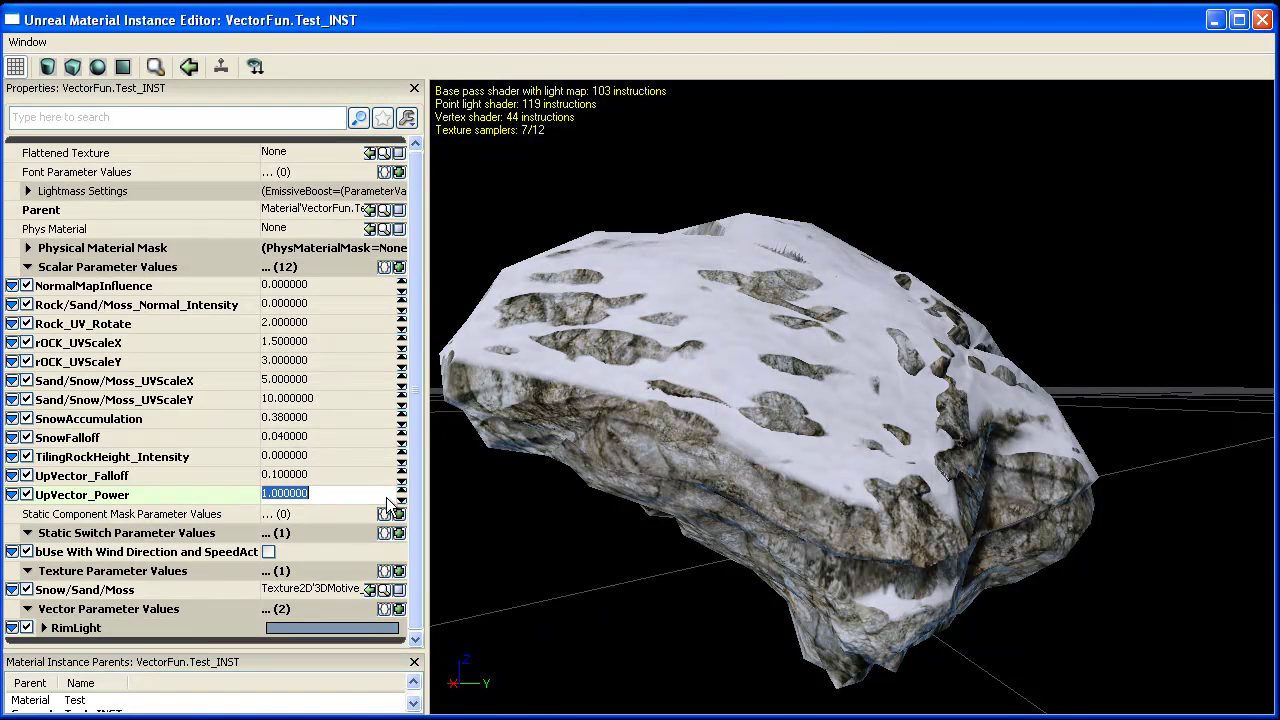
pyautogui.moveTo(401, 492); pyautogui.dragTo(401, 490)
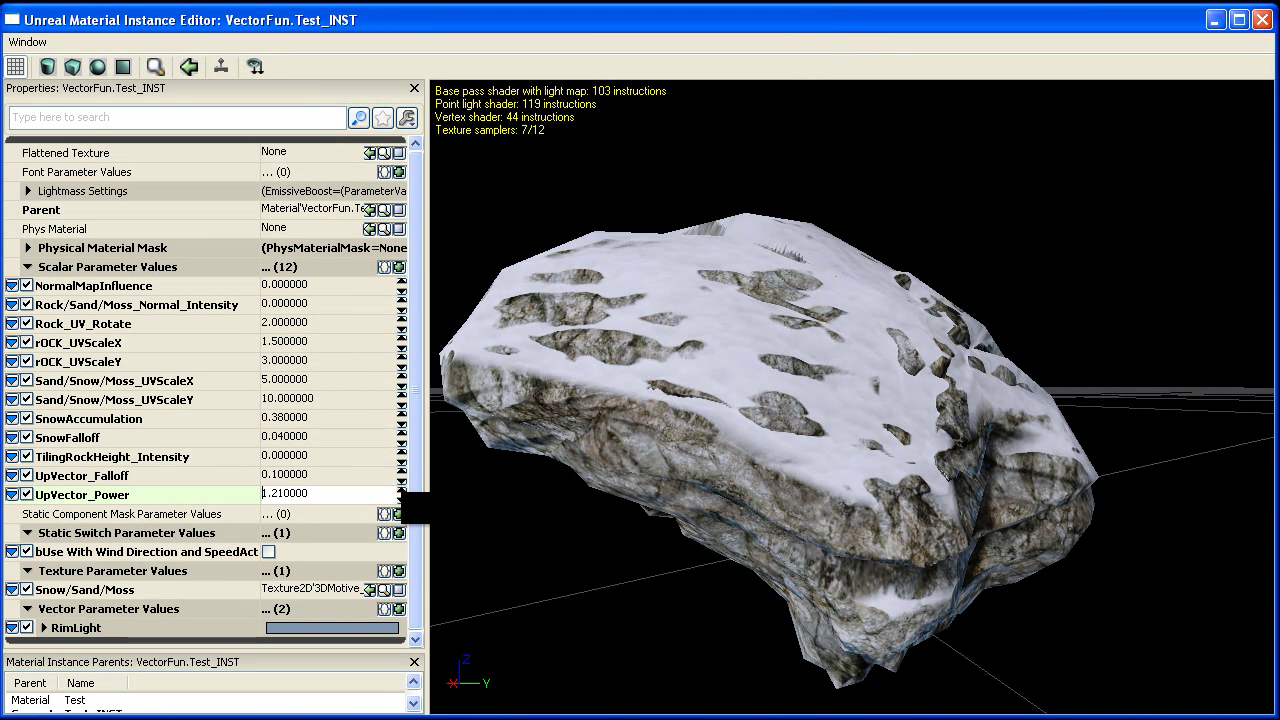
pyautogui.moveTo(401, 492); pyautogui.dragTo(401, 478)
# Set UpVector_Falloff to 0.1 and UpVector_Power to 1, and check the snow-covered rock from different angles
pyautogui.click(349, 476)
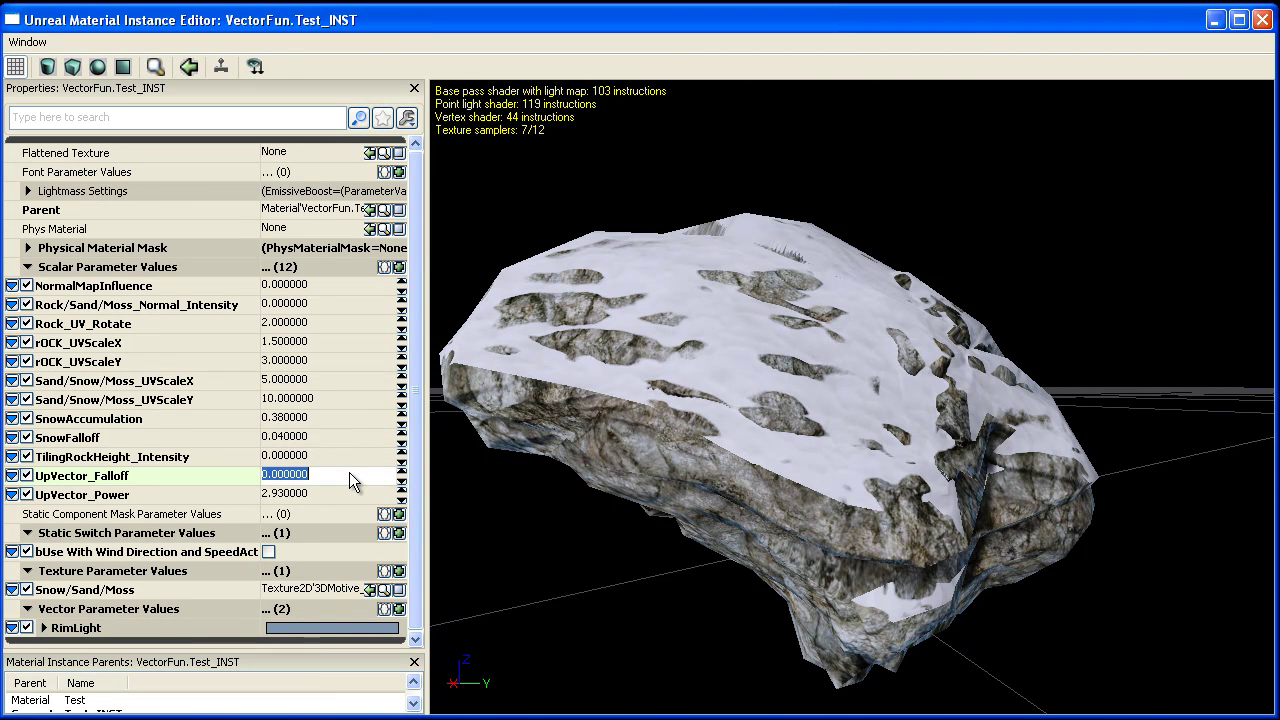
pyautogui.write('.1')
pyautogui.press('Tab')
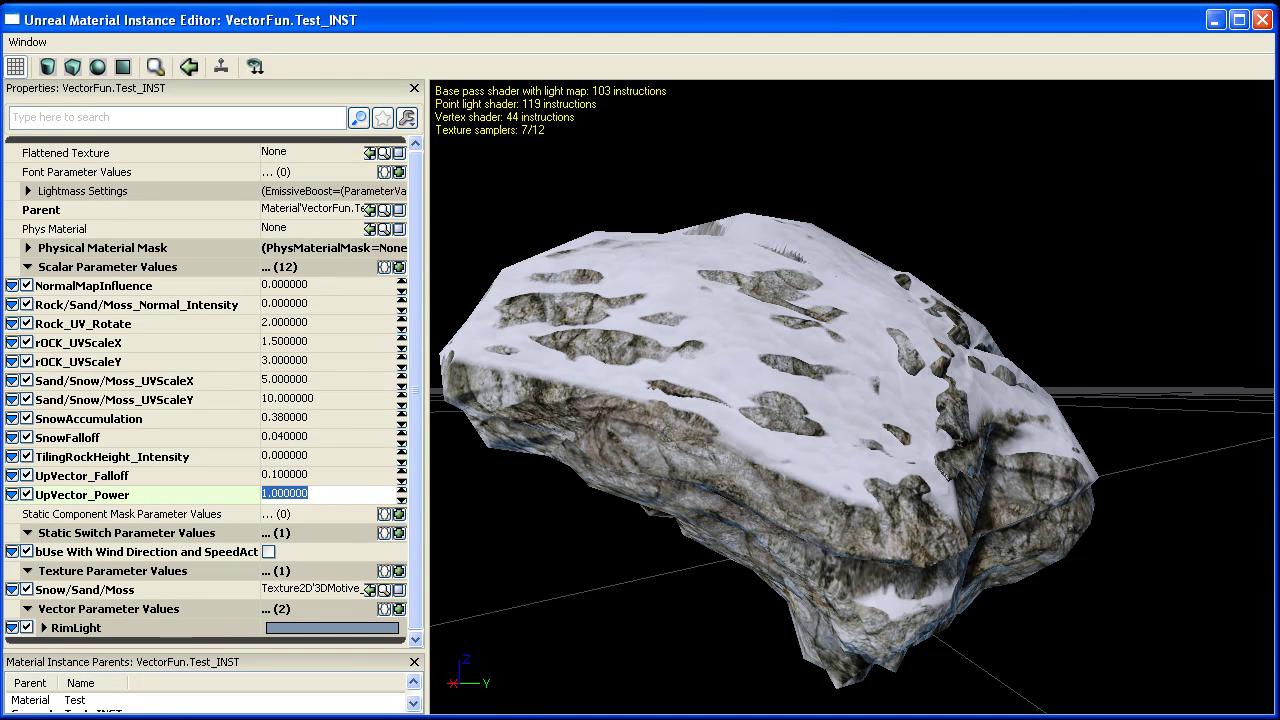
pyautogui.moveTo(475, 441); pyautogui.dragTo(724, 470)
pyautogui.scroll(5, 721, 460)
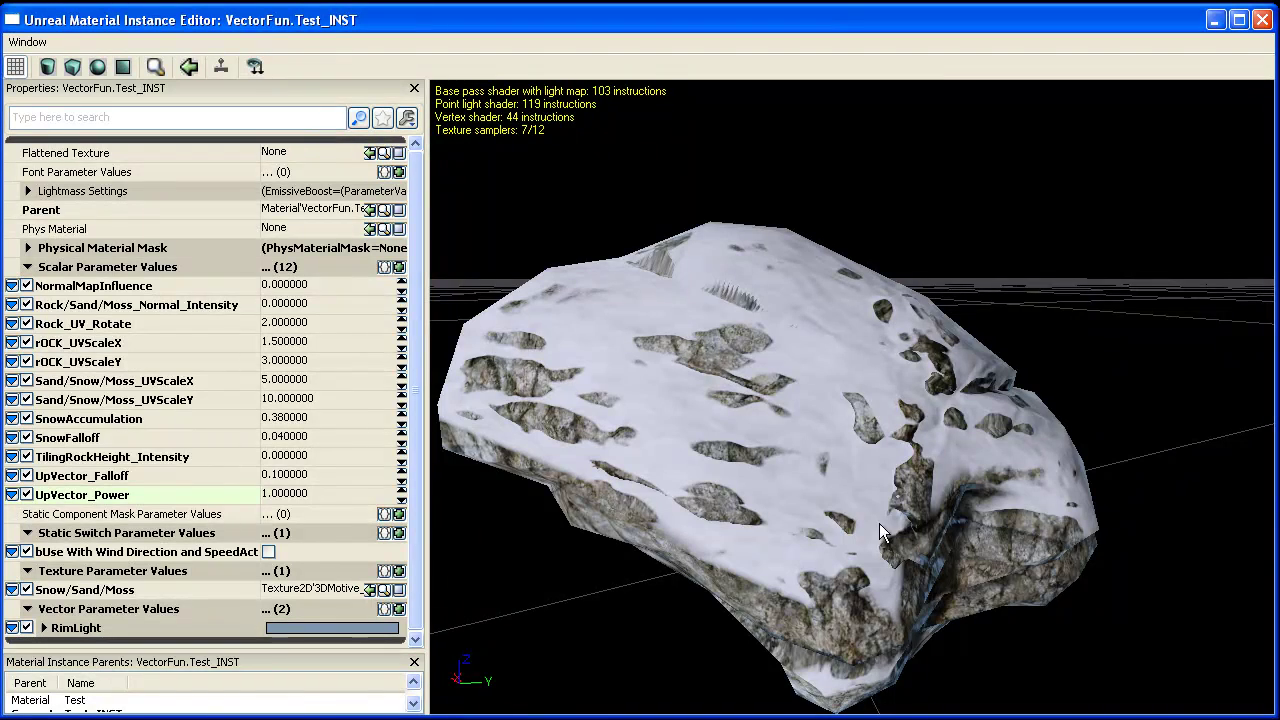
pyautogui.moveTo(704, 437); pyautogui.dragTo(672, 432)
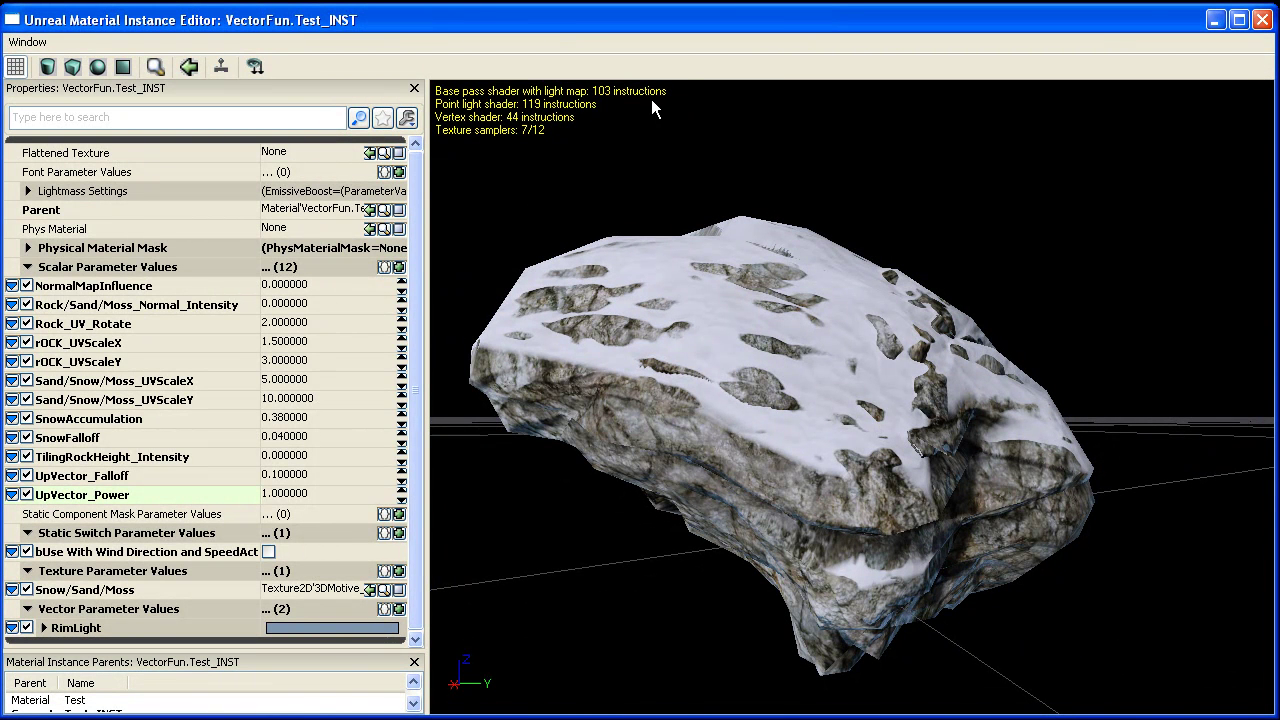
# Raise TilingRockHeight_Intensity to 0.45 to break up the snow with the rock's height detail, and view the mesh's other side
pyautogui.click(124, 458)
pyautogui.moveTo(401, 455); pyautogui.dragTo(401, 380)
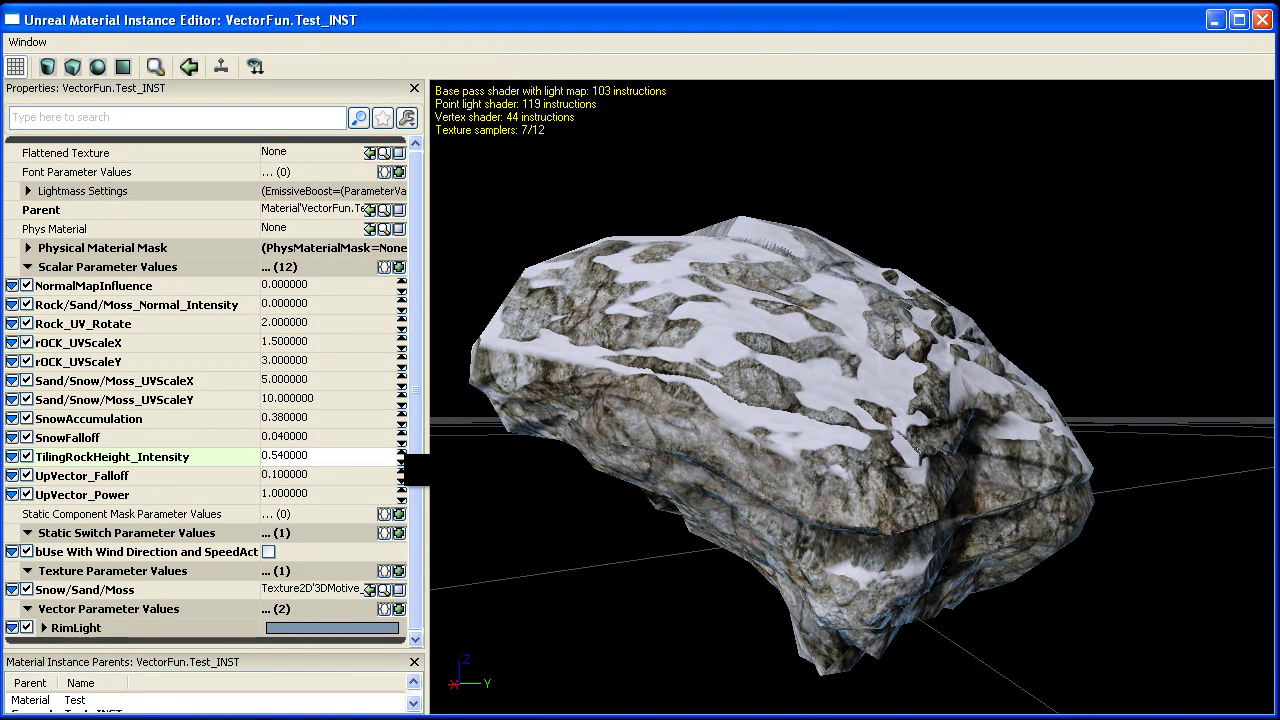
pyautogui.moveTo(404, 458); pyautogui.dragTo(404, 467)
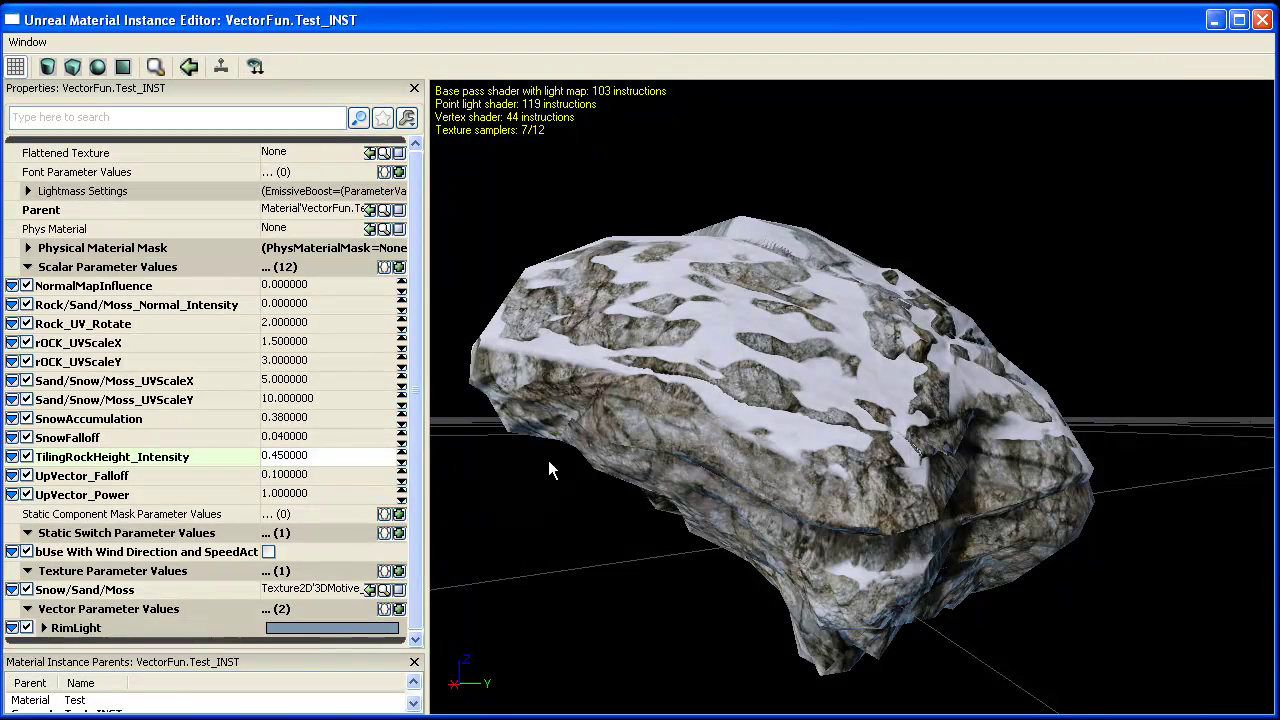
pyautogui.moveTo(660, 473); pyautogui.dragTo(508, 464)
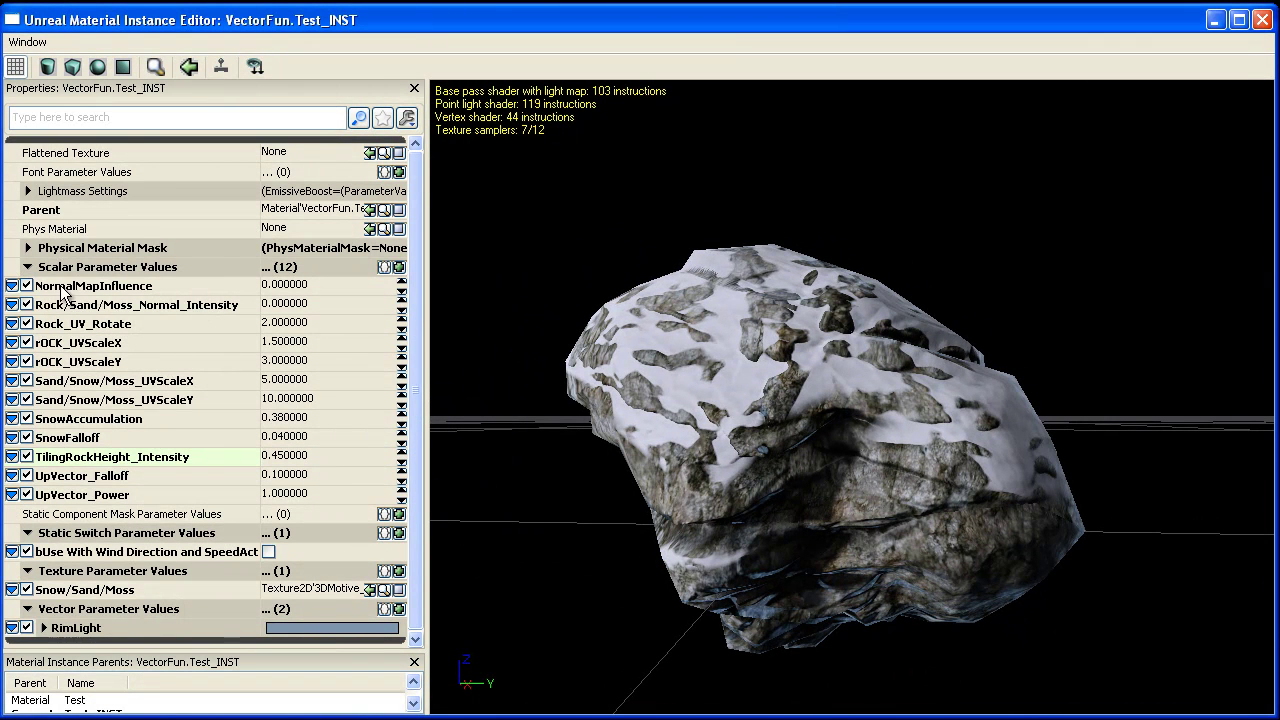
# Raise NormalMapInfluence to 0.92 and inspect the snow's distribution on the rock from near and far
pyautogui.moveTo(590, 360); pyautogui.dragTo(728, 353)
pyautogui.scroll(1, 728, 353)
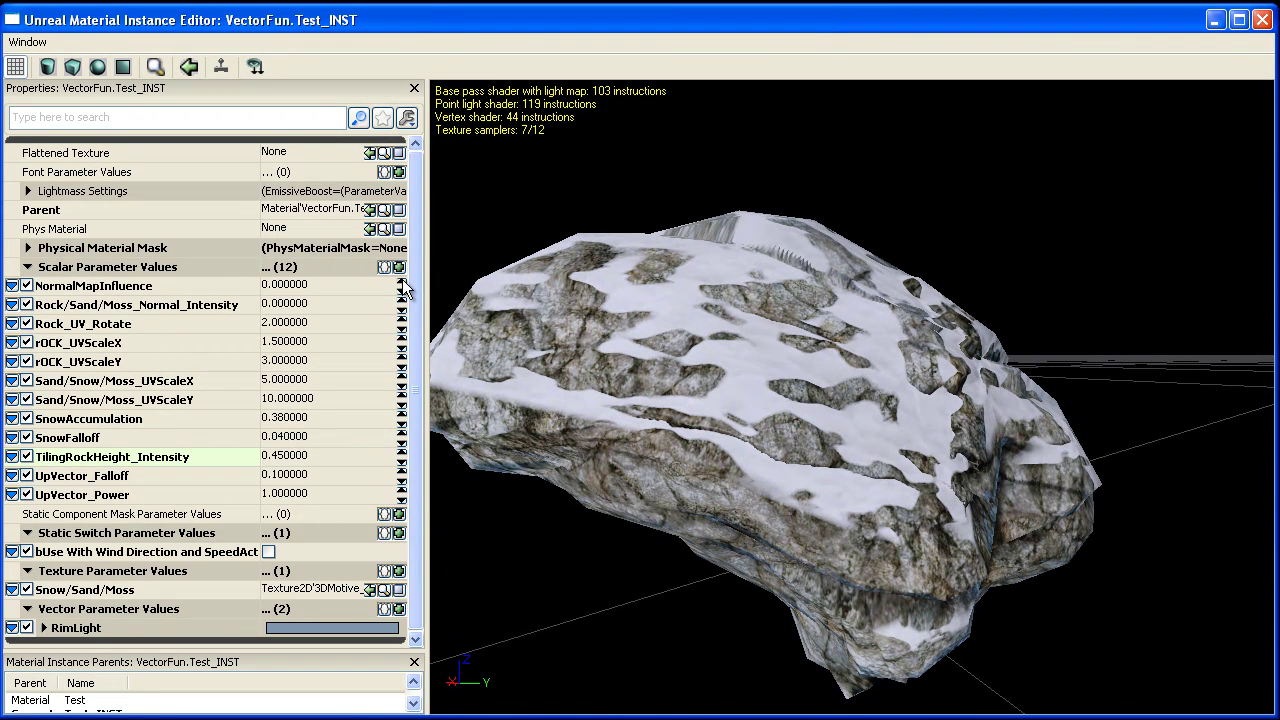
pyautogui.moveTo(403, 283); pyautogui.dragTo(403, 220)
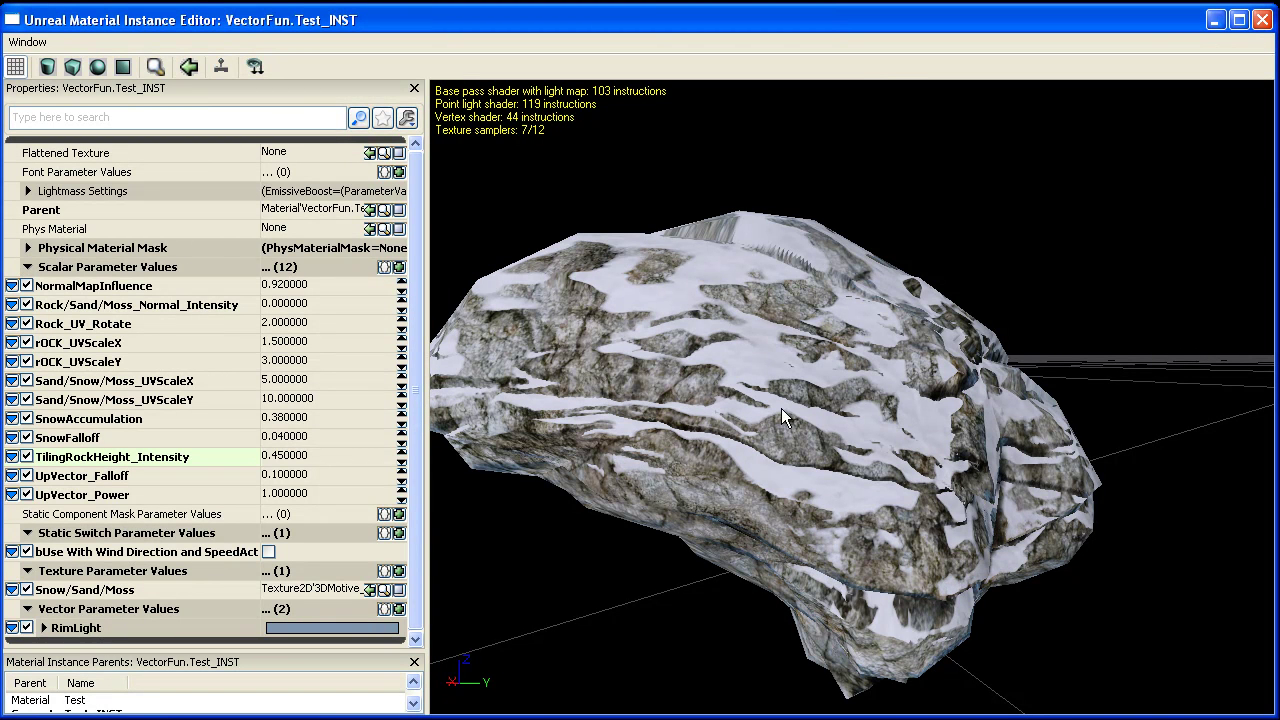
pyautogui.moveTo(774, 437); pyautogui.dragTo(820, 418)
pyautogui.moveTo(896, 463); pyautogui.dragTo(892, 455)
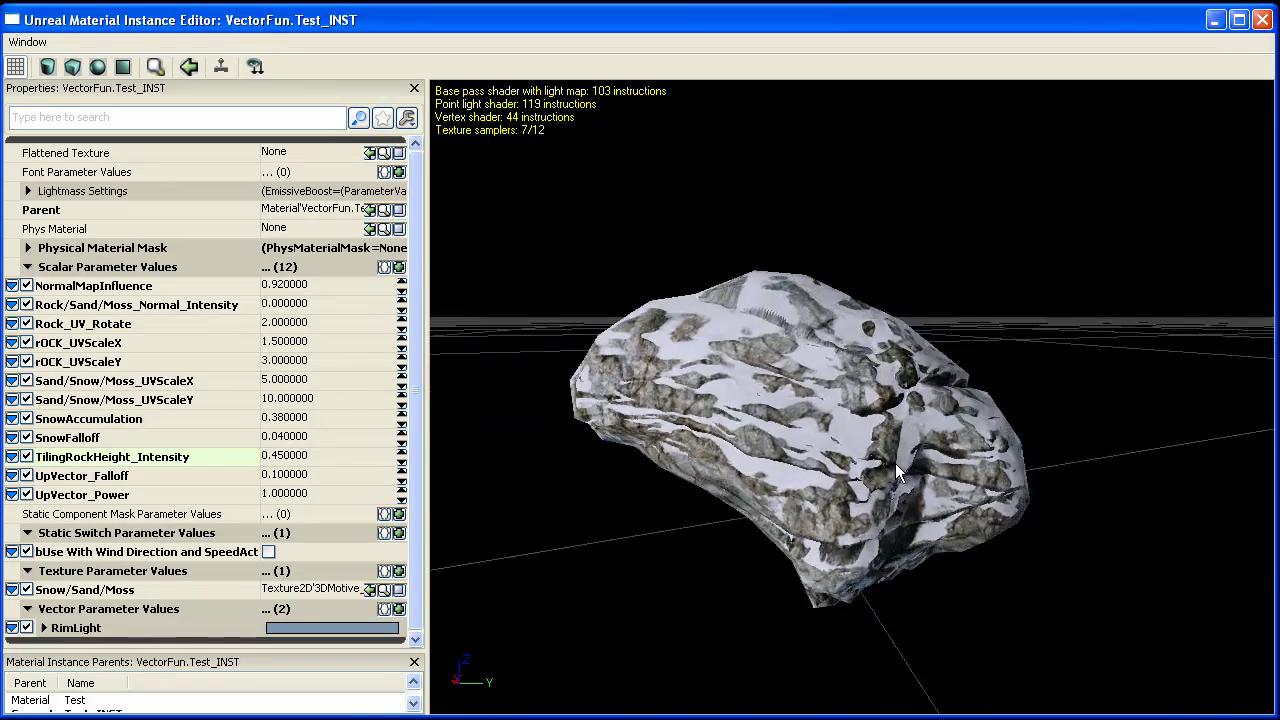
pyautogui.moveTo(892, 455); pyautogui.dragTo(895, 455, button='right')
pyautogui.moveTo(895, 455); pyautogui.dragTo(946, 419)
pyautogui.moveTo(946, 419); pyautogui.dragTo(840, 455, button='right')
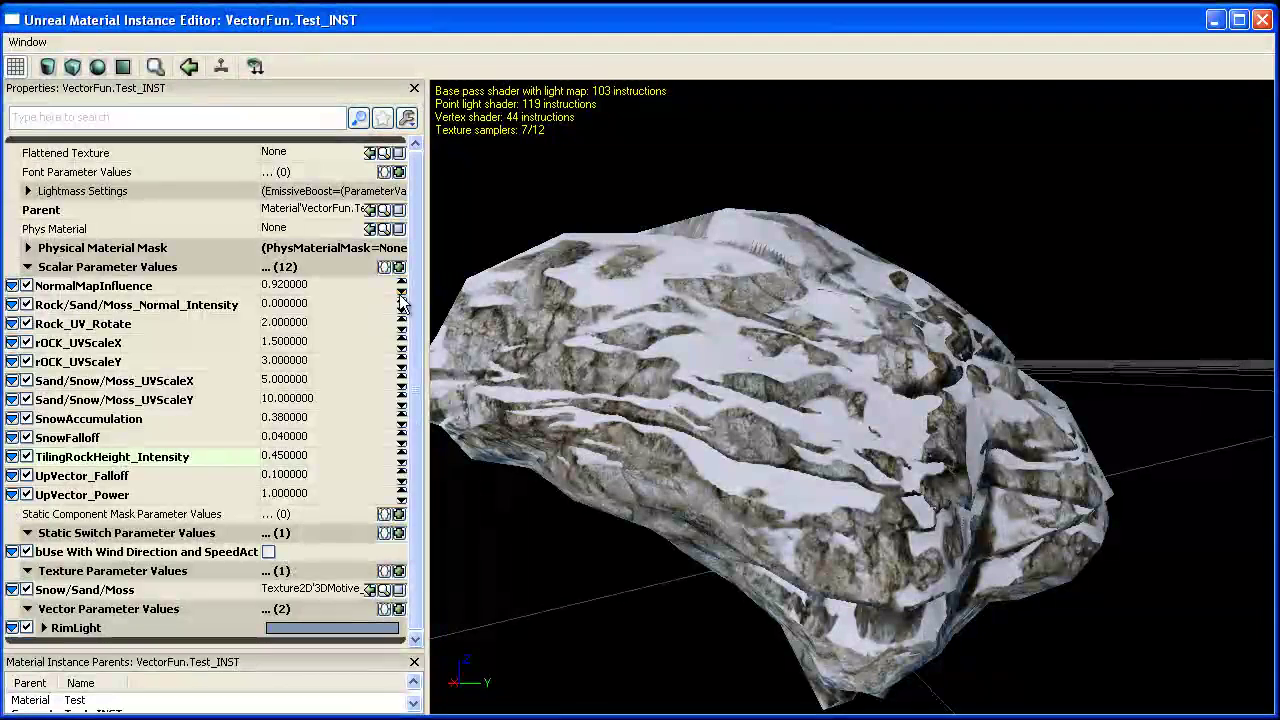